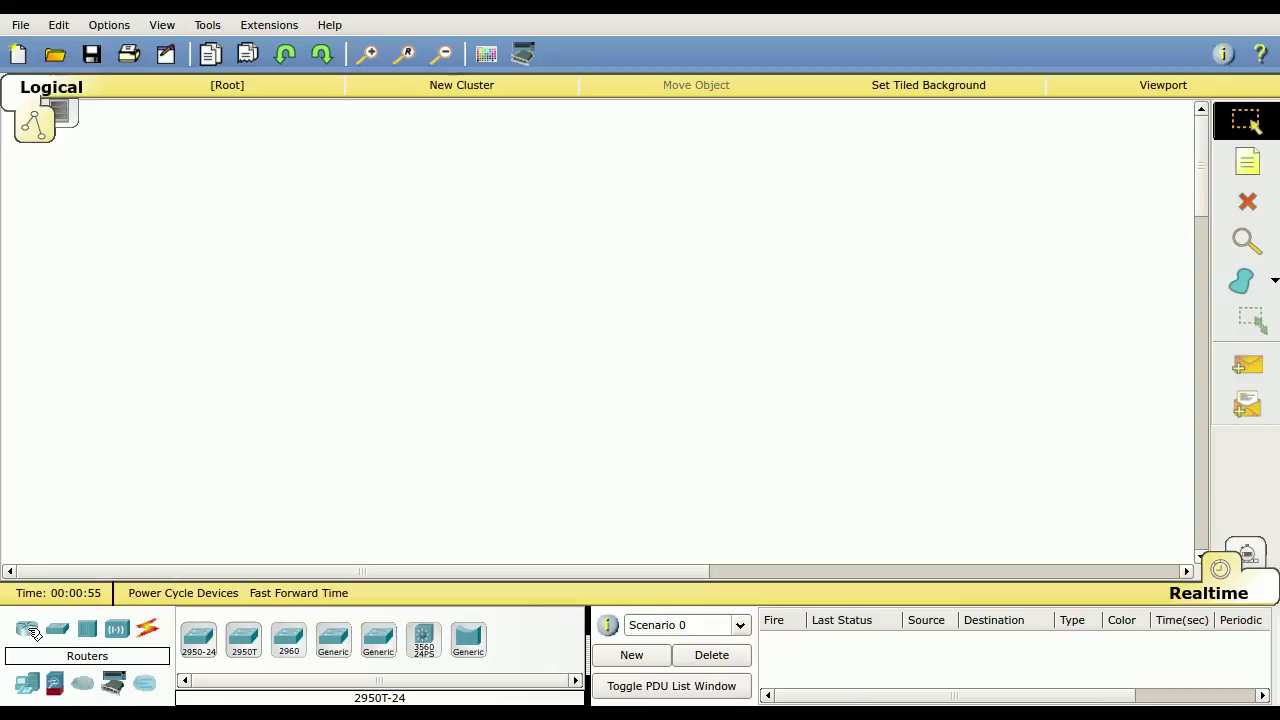
Step: Show the switch models in the device library, such as 2950-24, 2960 and 3560-24PS
{"action": "left_click", "coordinate": [33, 633]}
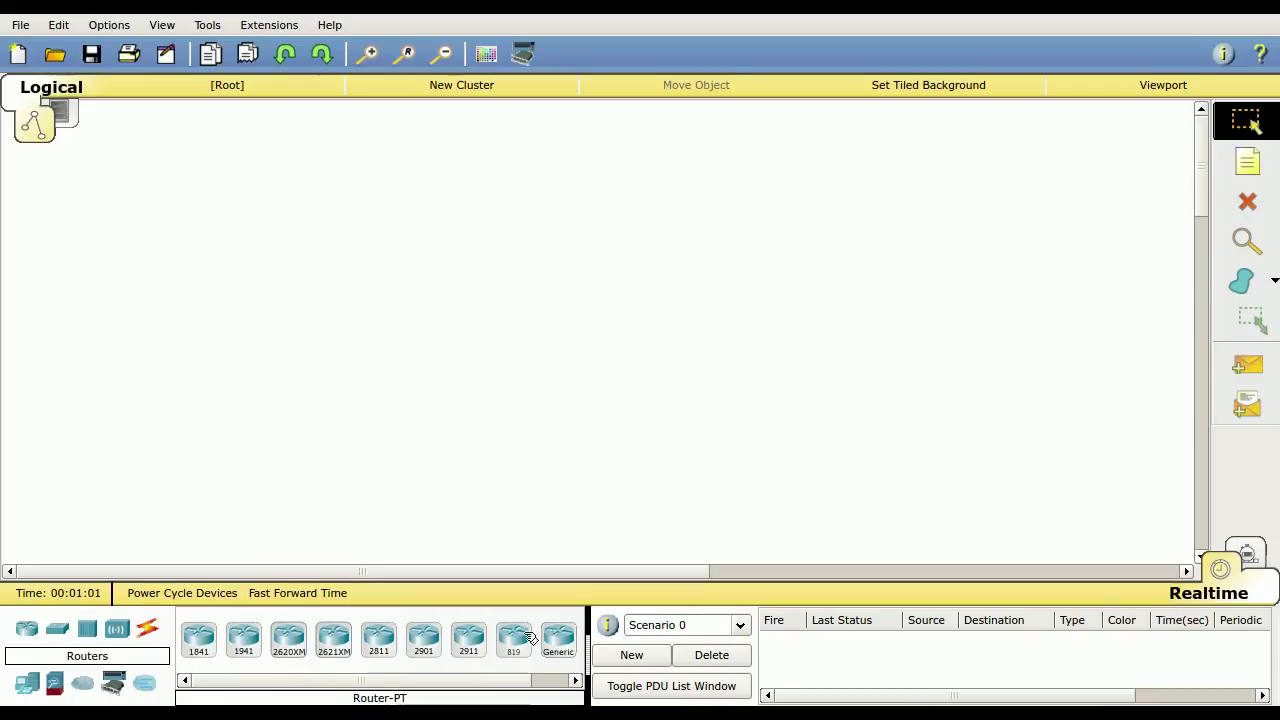
{"action": "left_click", "coordinate": [62, 630]}
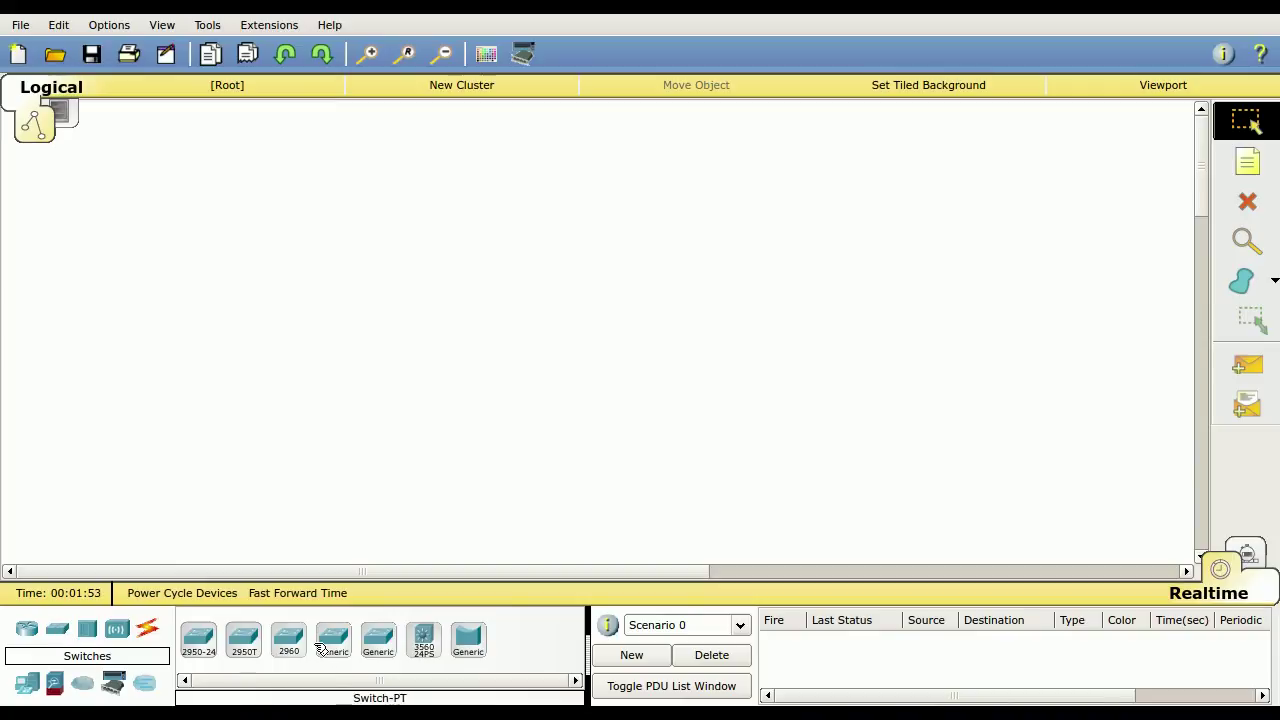
Step: Place a 2950-24 switch, then two generic PCs side by side beneath it
{"action": "left_click_drag", "start_coordinate": [198, 638], "coordinate": [571, 229]}
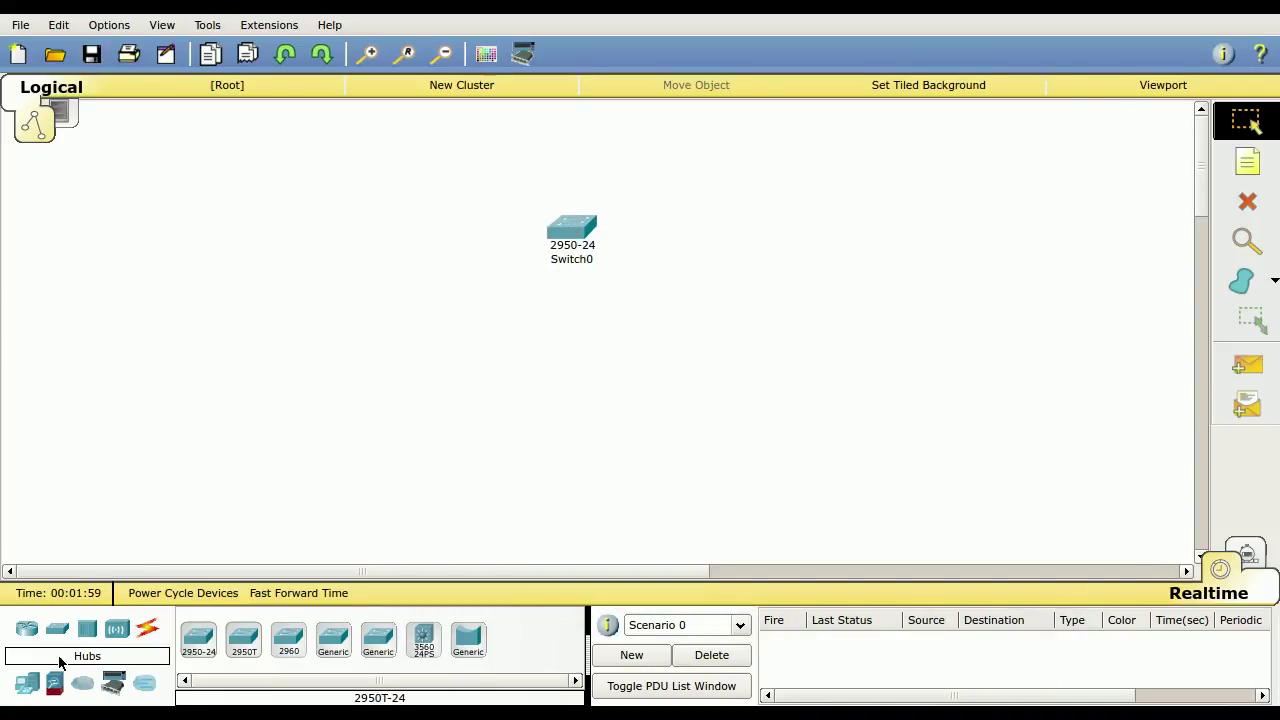
{"action": "left_click", "coordinate": [27, 684]}
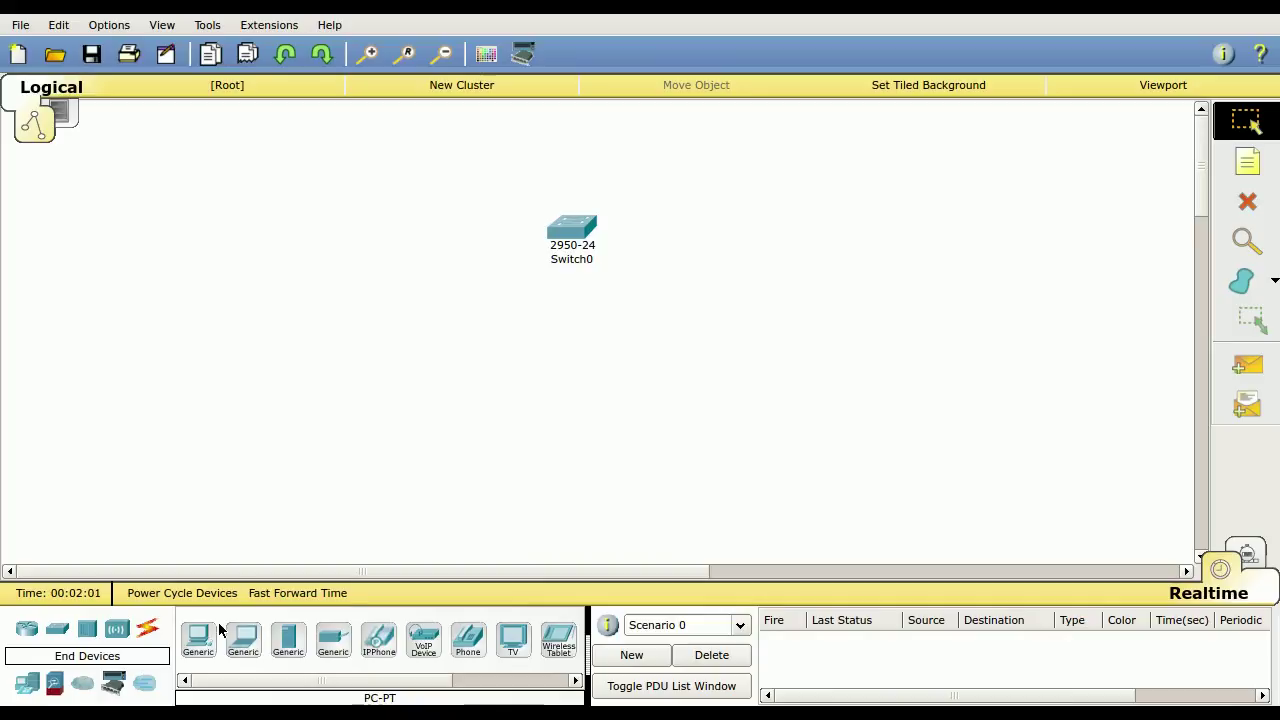
{"action": "left_click_drag", "start_coordinate": [202, 632], "coordinate": [473, 374]}
{"action": "left_click_drag", "start_coordinate": [199, 640], "coordinate": [660, 388]}
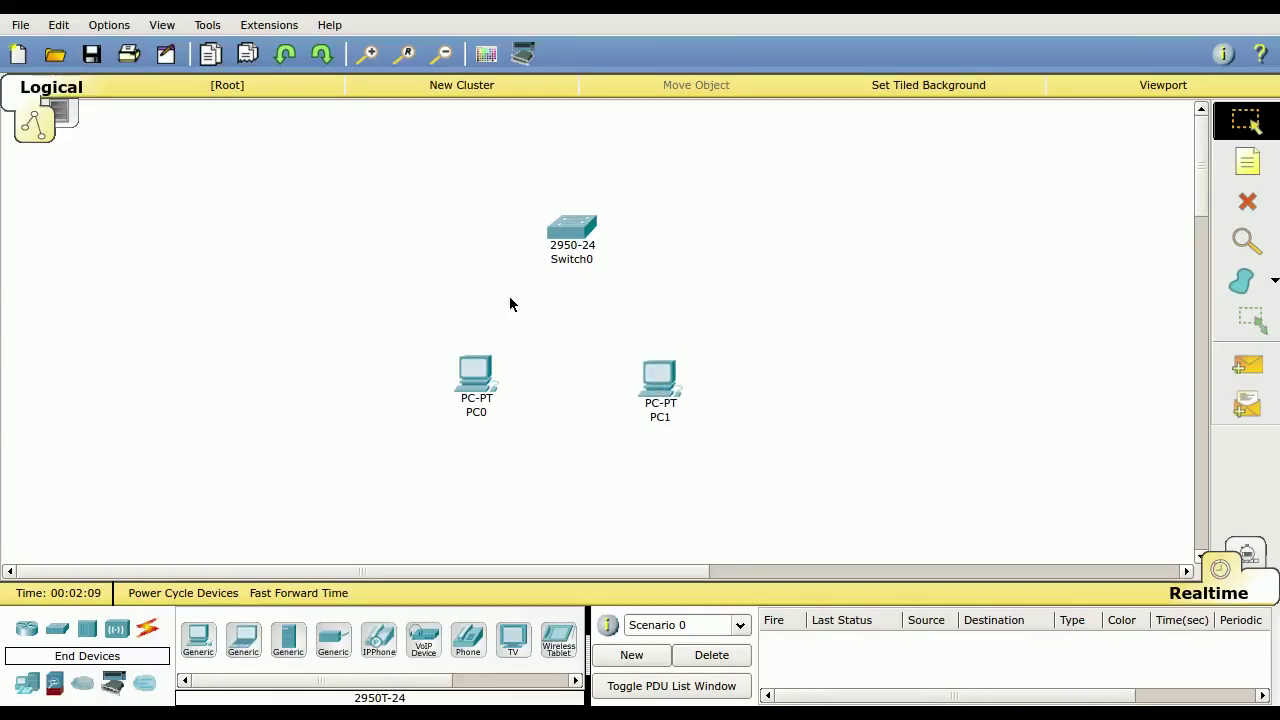
Step: Connect PC0 to Switch0 with the automatic cable type, linking Fa0 to Fa0/1
{"action": "left_click", "coordinate": [150, 634]}
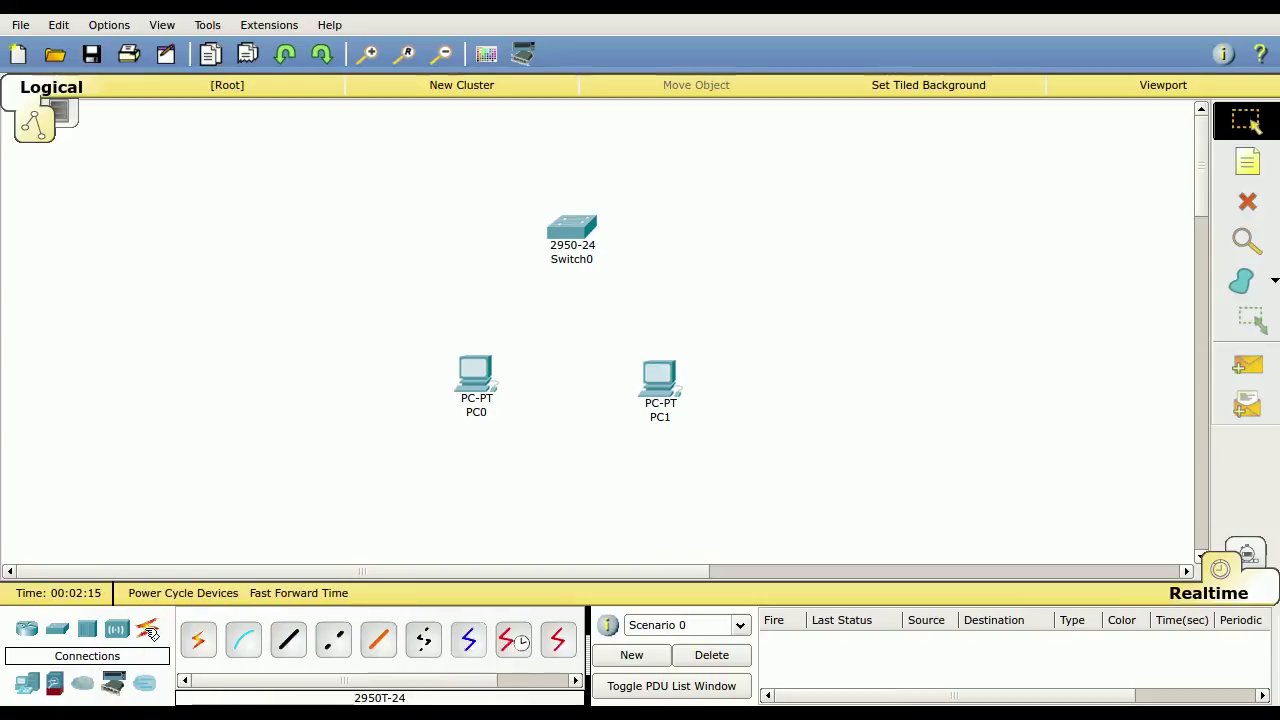
{"action": "left_click", "coordinate": [202, 640]}
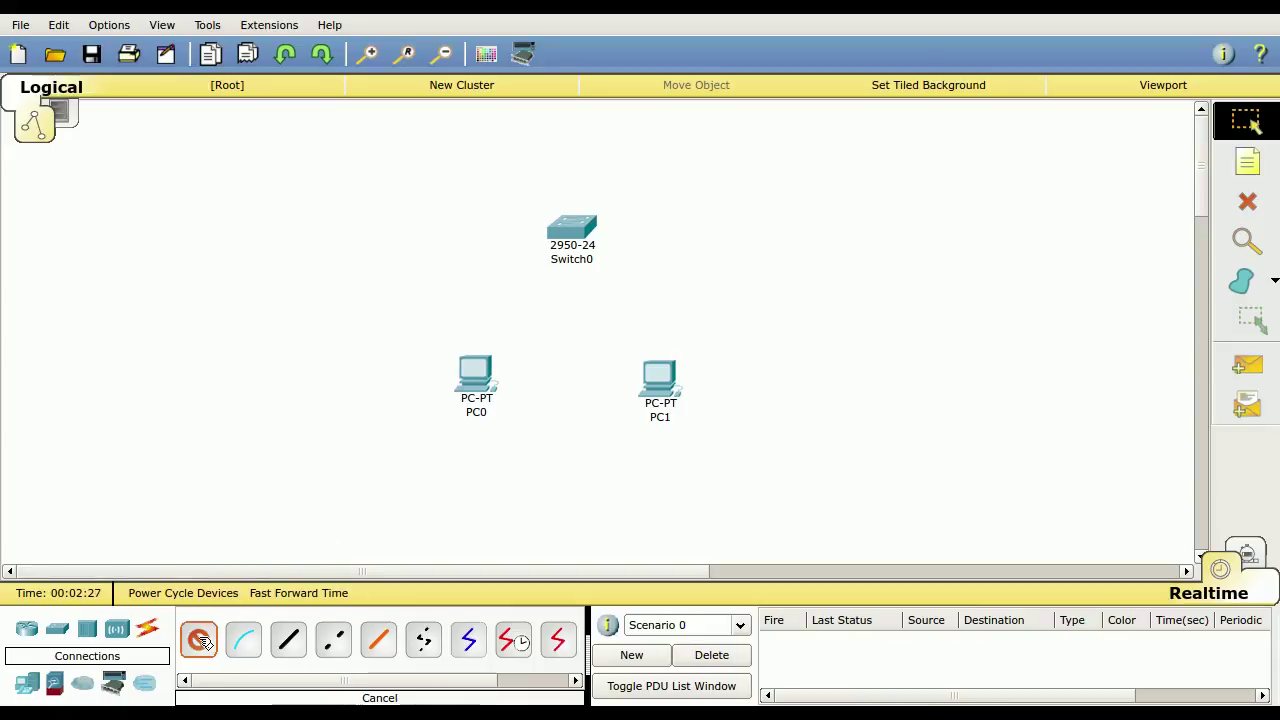
{"action": "left_click", "coordinate": [476, 375]}
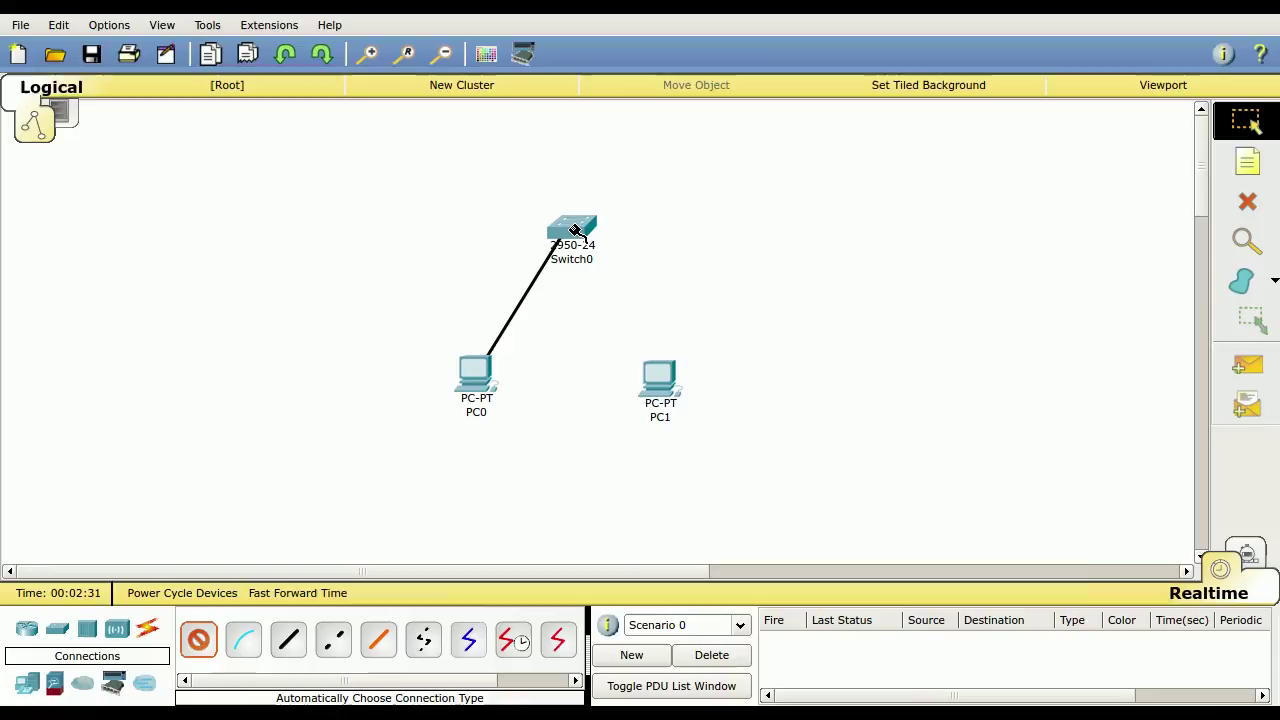
{"action": "mouse_move", "coordinate": [540, 278]}
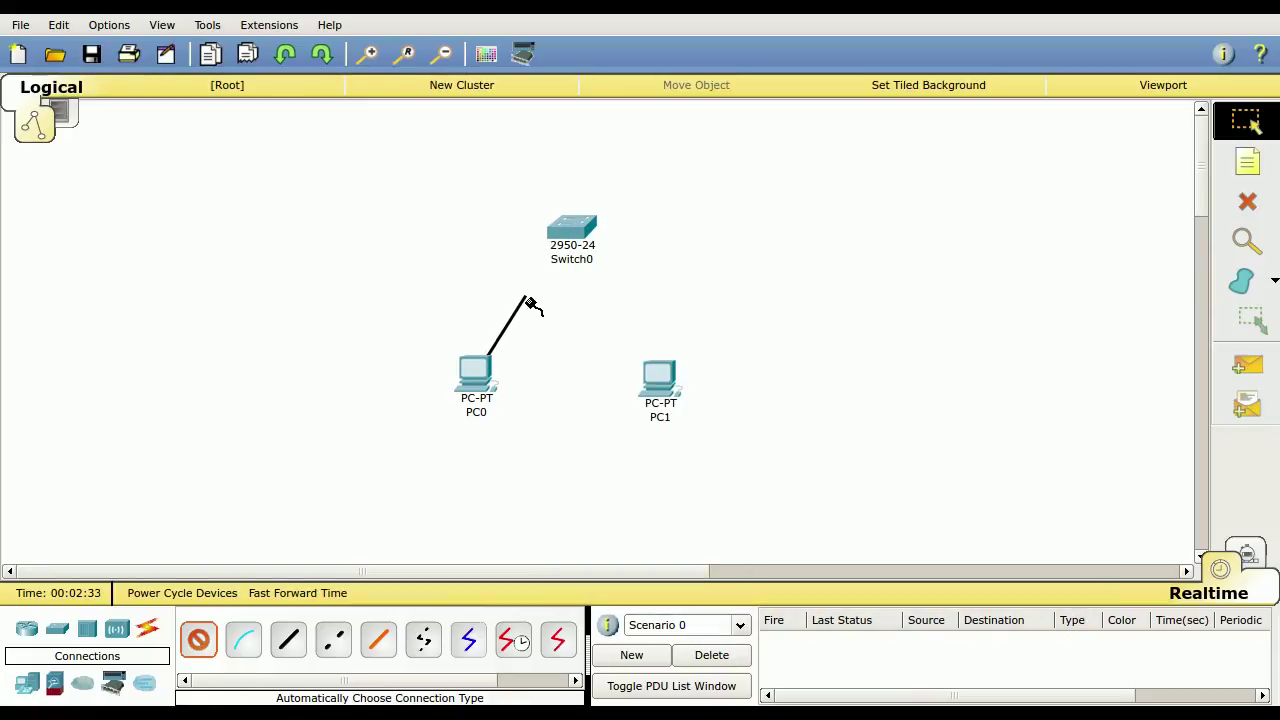
{"action": "left_click", "coordinate": [561, 226]}
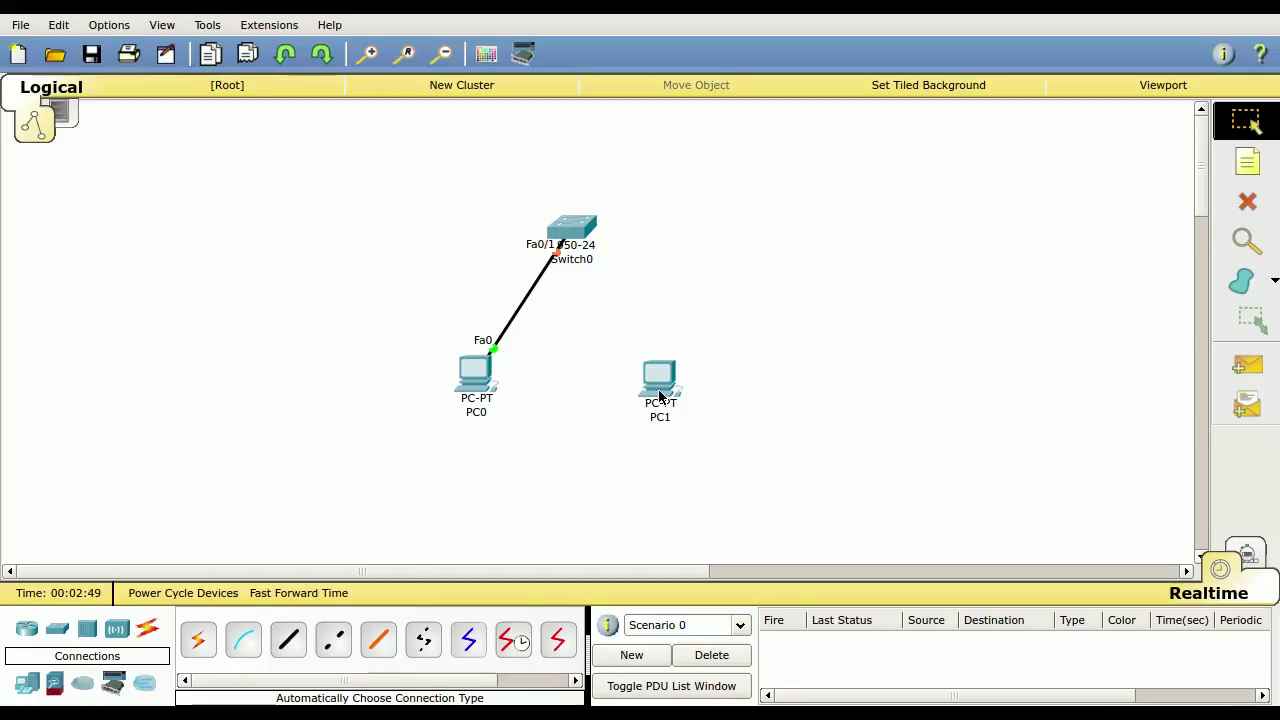
Step: Run a copper straight-through cable from PC1's FastEthernet0 to Switch0's FastEthernet0/2
{"action": "mouse_move", "coordinate": [660, 397]}
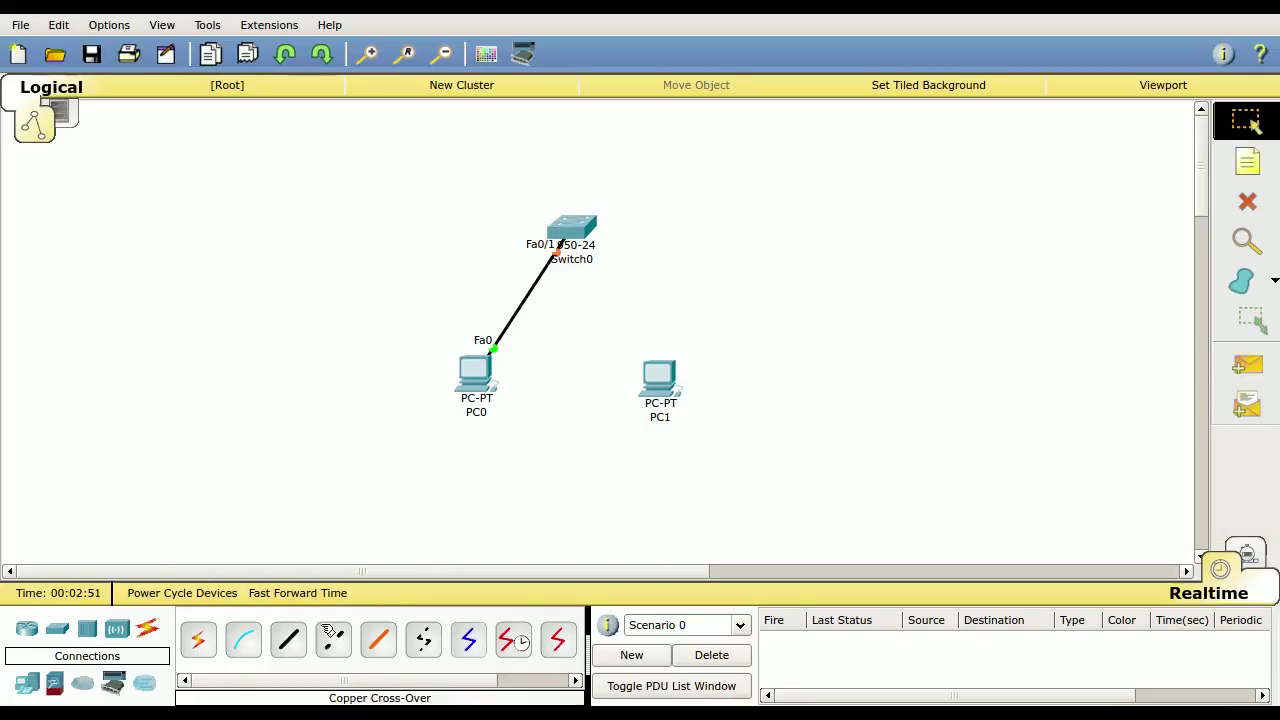
{"action": "left_click", "coordinate": [298, 644]}
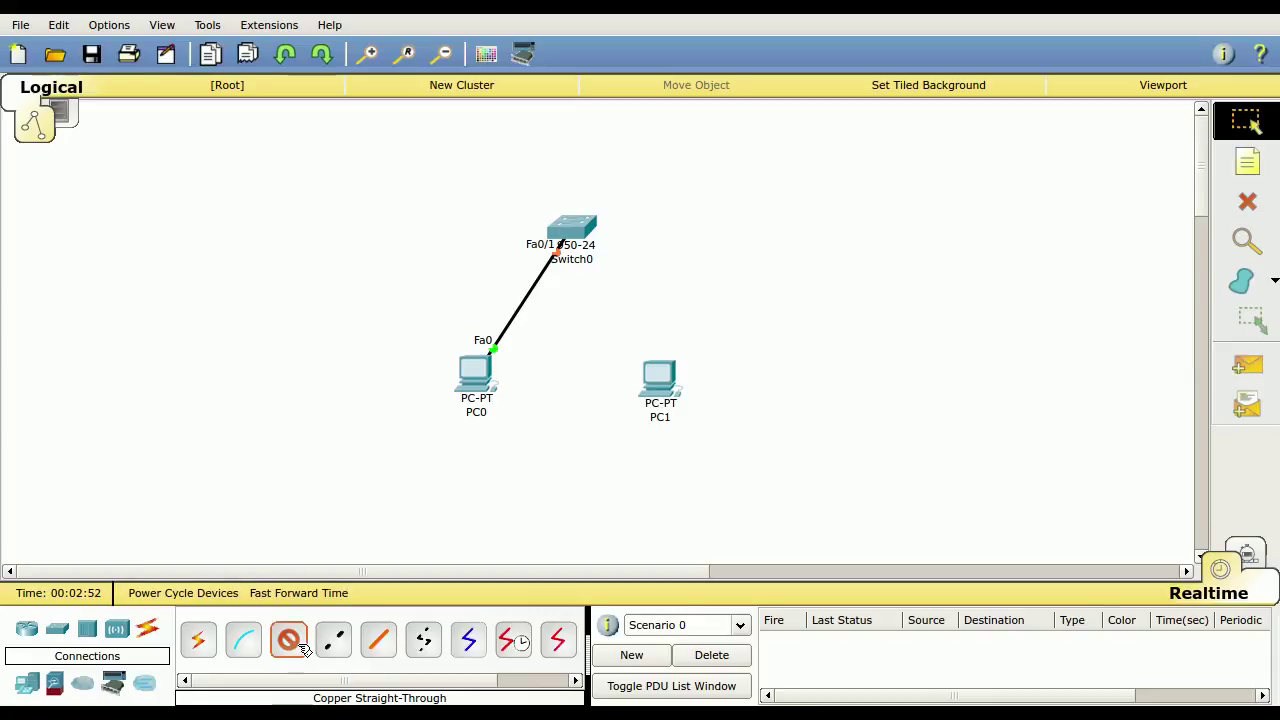
{"action": "left_click", "coordinate": [670, 386]}
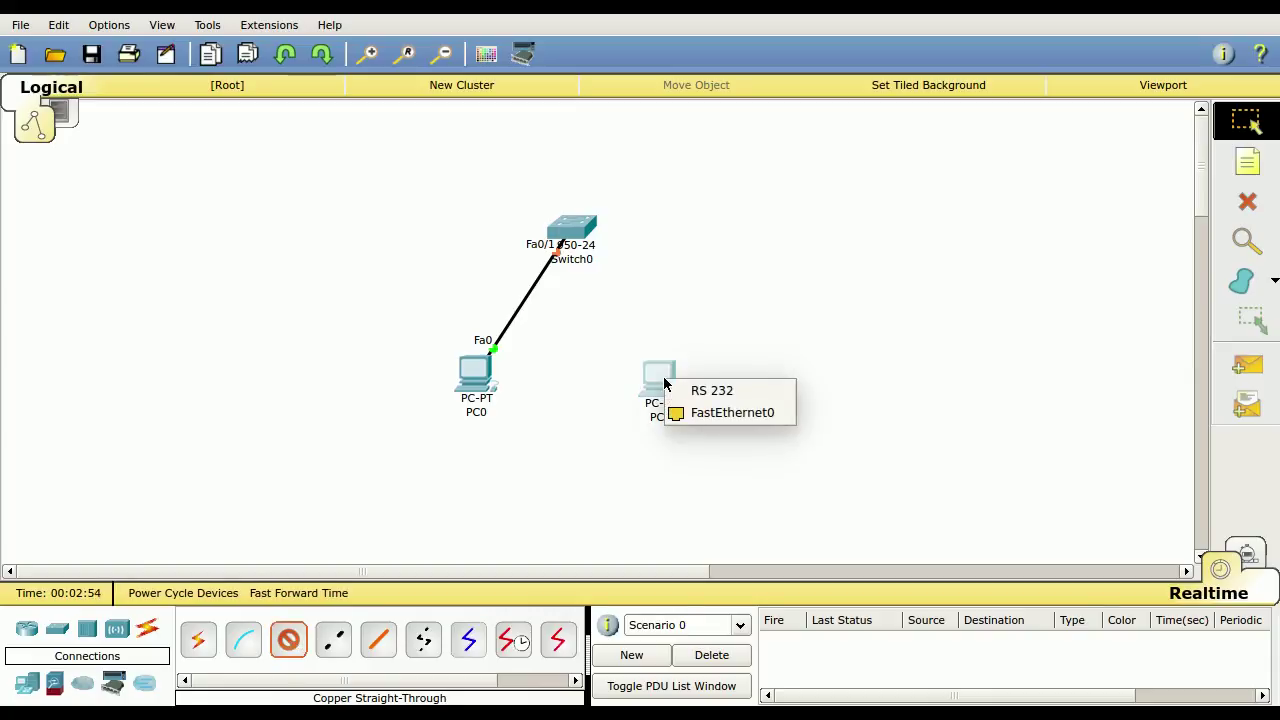
{"action": "left_click", "coordinate": [758, 416]}
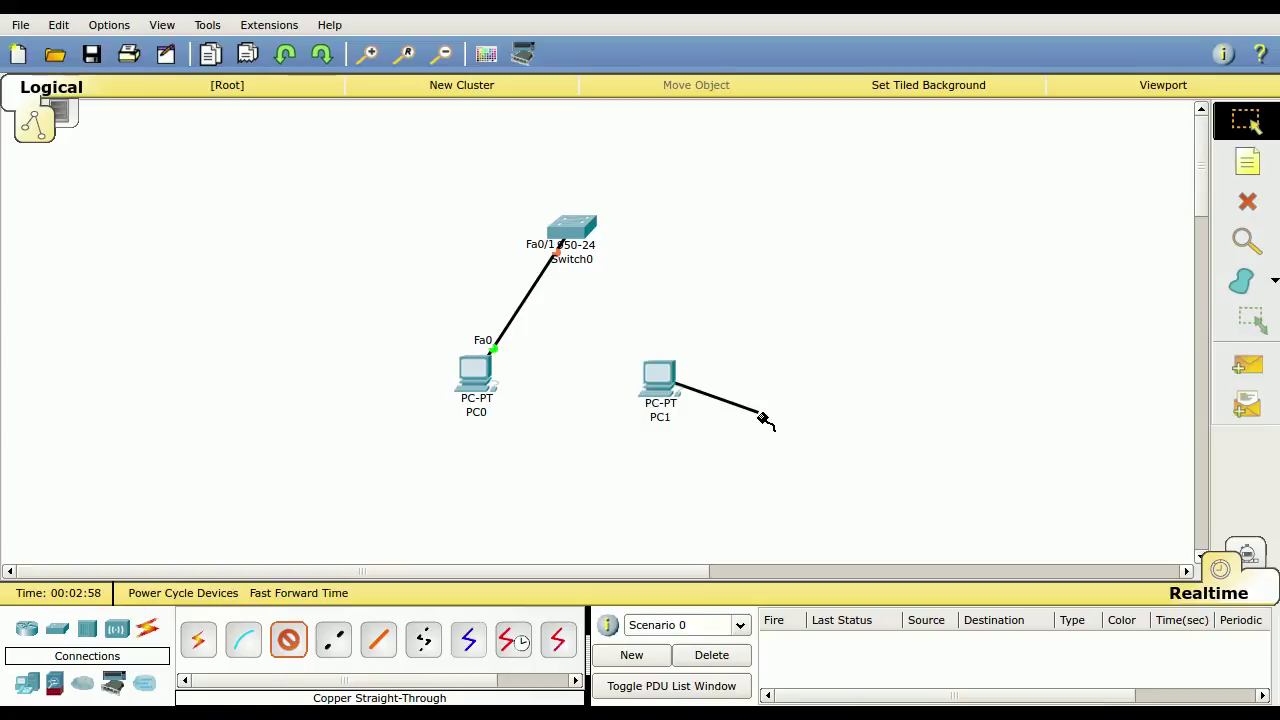
{"action": "left_click", "coordinate": [584, 224]}
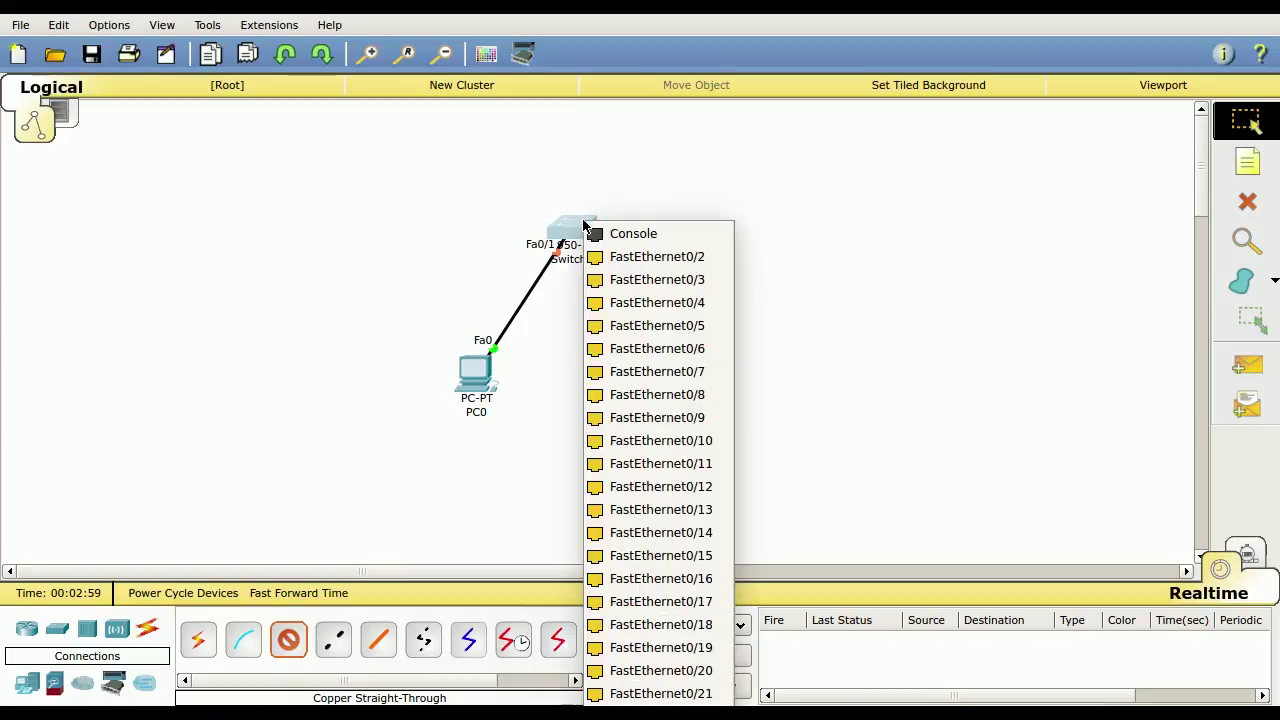
{"action": "left_click", "coordinate": [632, 257]}
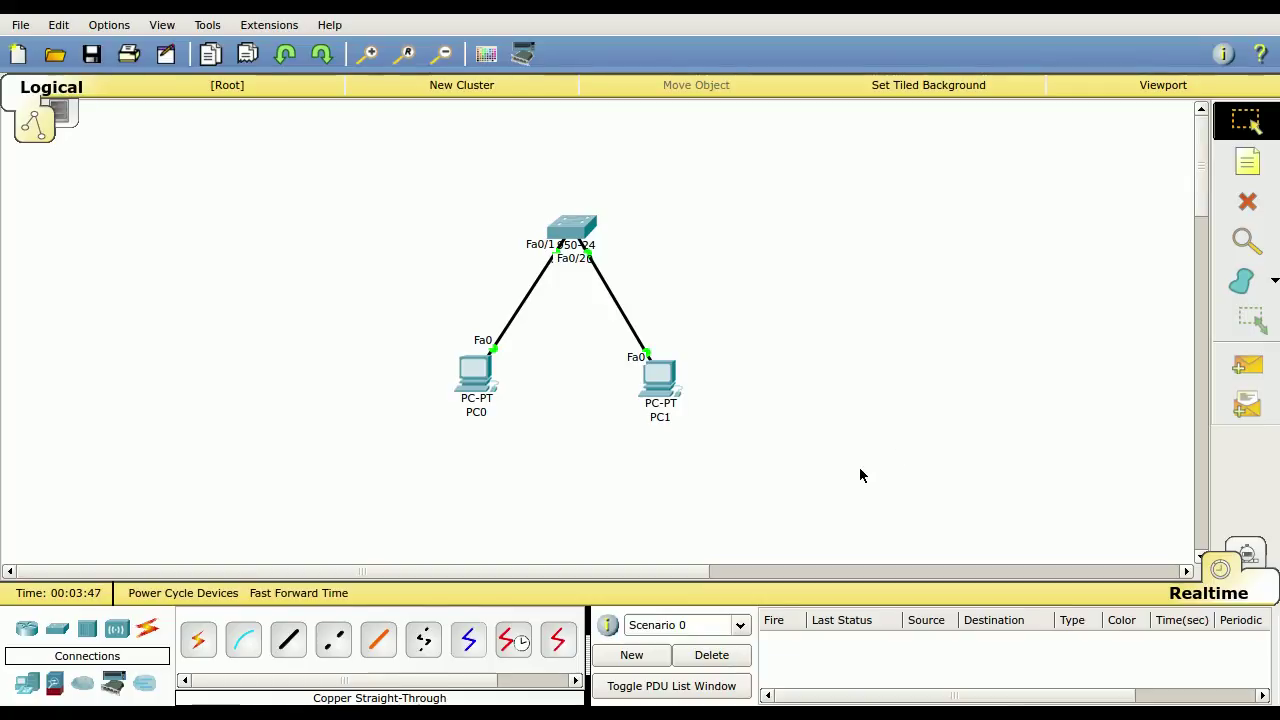
Step: Open PC0's window, move it toward the screen centre, and show its Config settings
{"action": "left_click", "coordinate": [483, 378]}
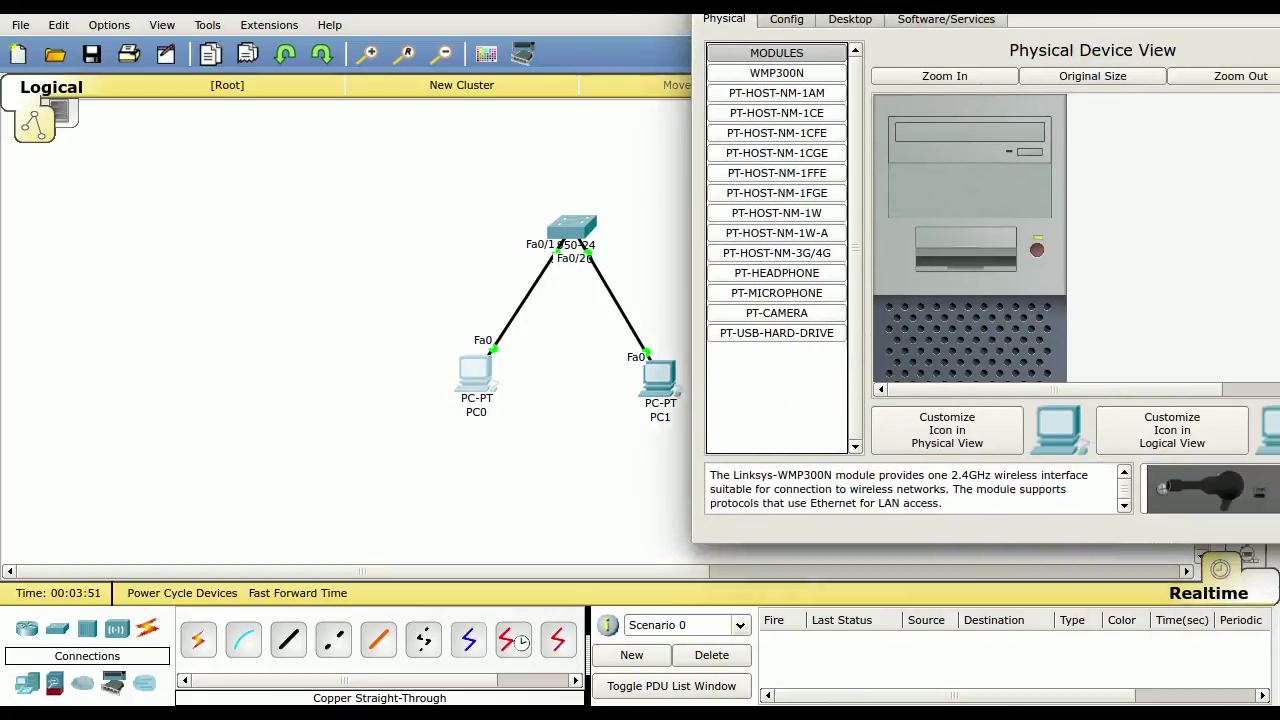
{"action": "left_click_drag", "start_coordinate": [1134, 2], "coordinate": [670, 118]}
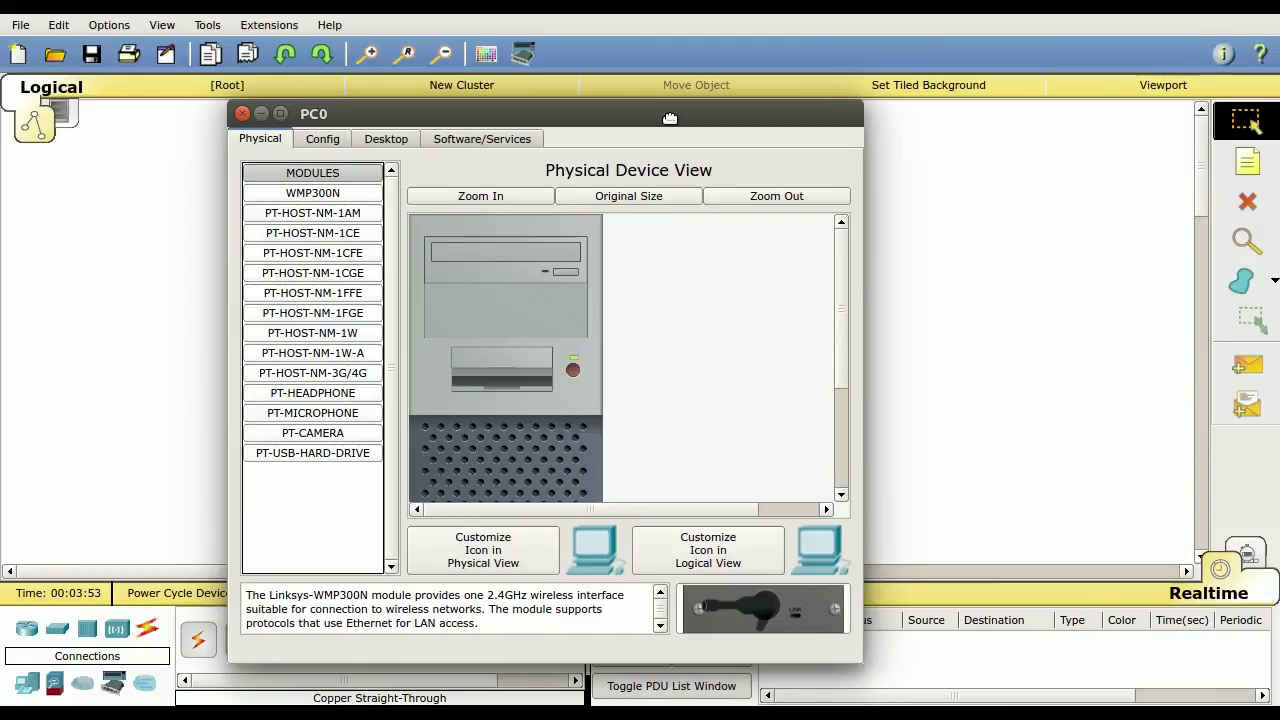
{"action": "left_click_drag", "start_coordinate": [670, 118], "coordinate": [682, 106]}
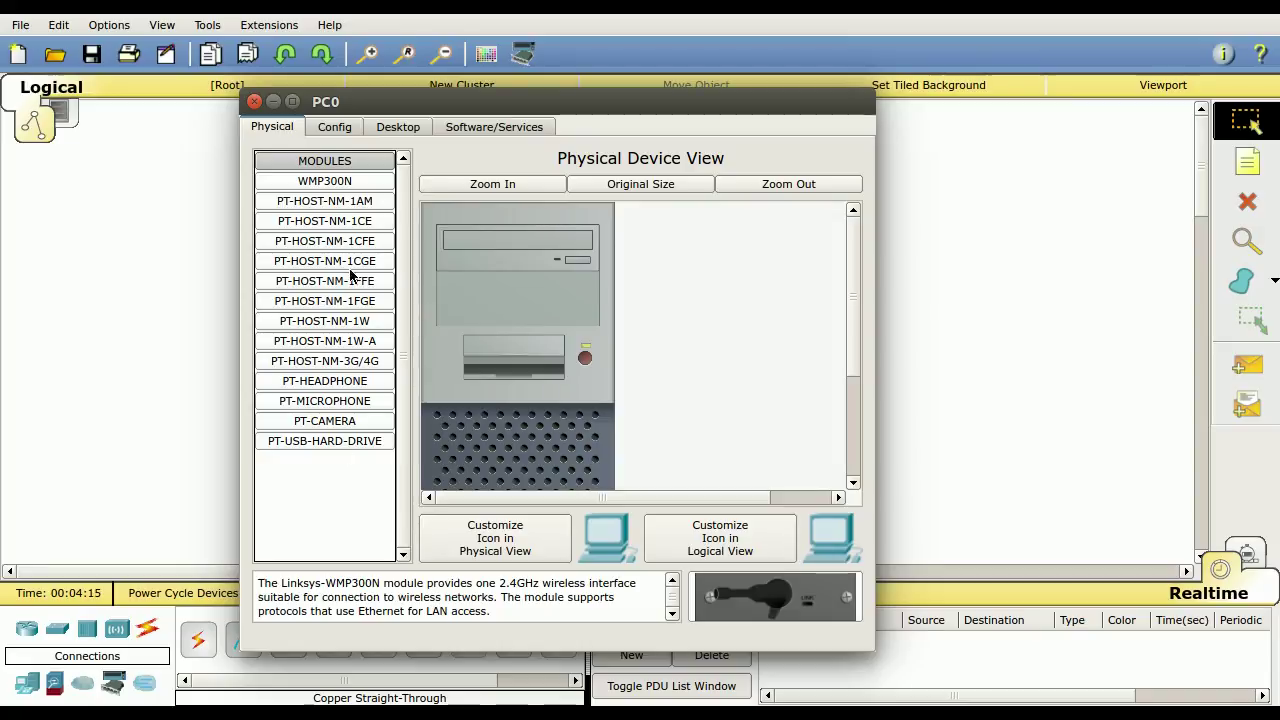
{"action": "left_click", "coordinate": [349, 128]}
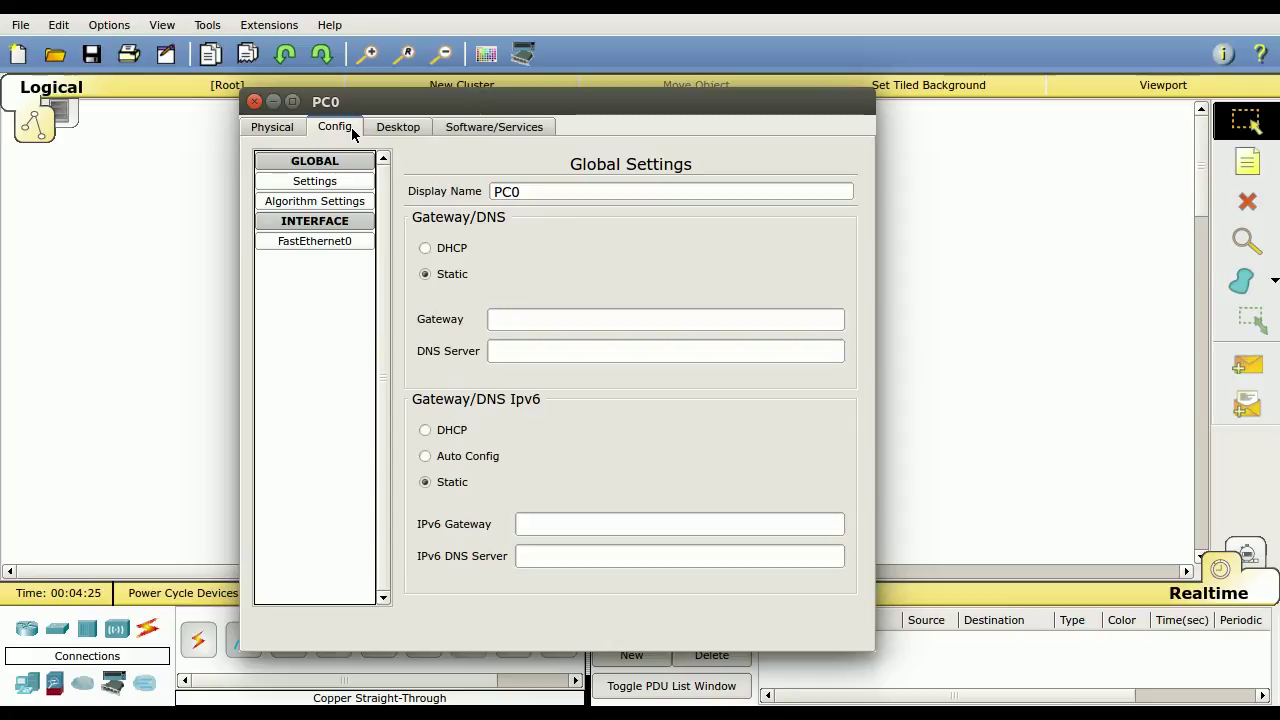
Step: Set PC0's FastEthernet0 to 192.168.1.1, mask 255.255.255.0, and close the window
{"action": "left_click", "coordinate": [333, 240]}
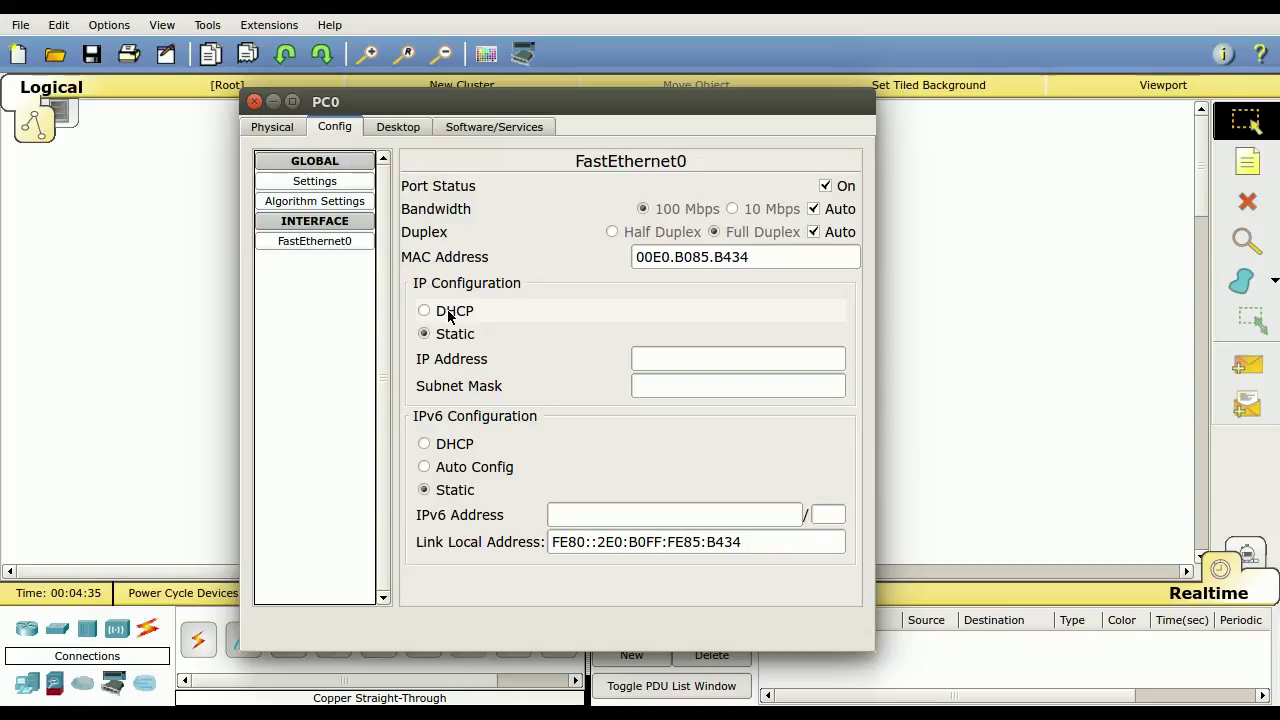
{"action": "left_click", "coordinate": [667, 360]}
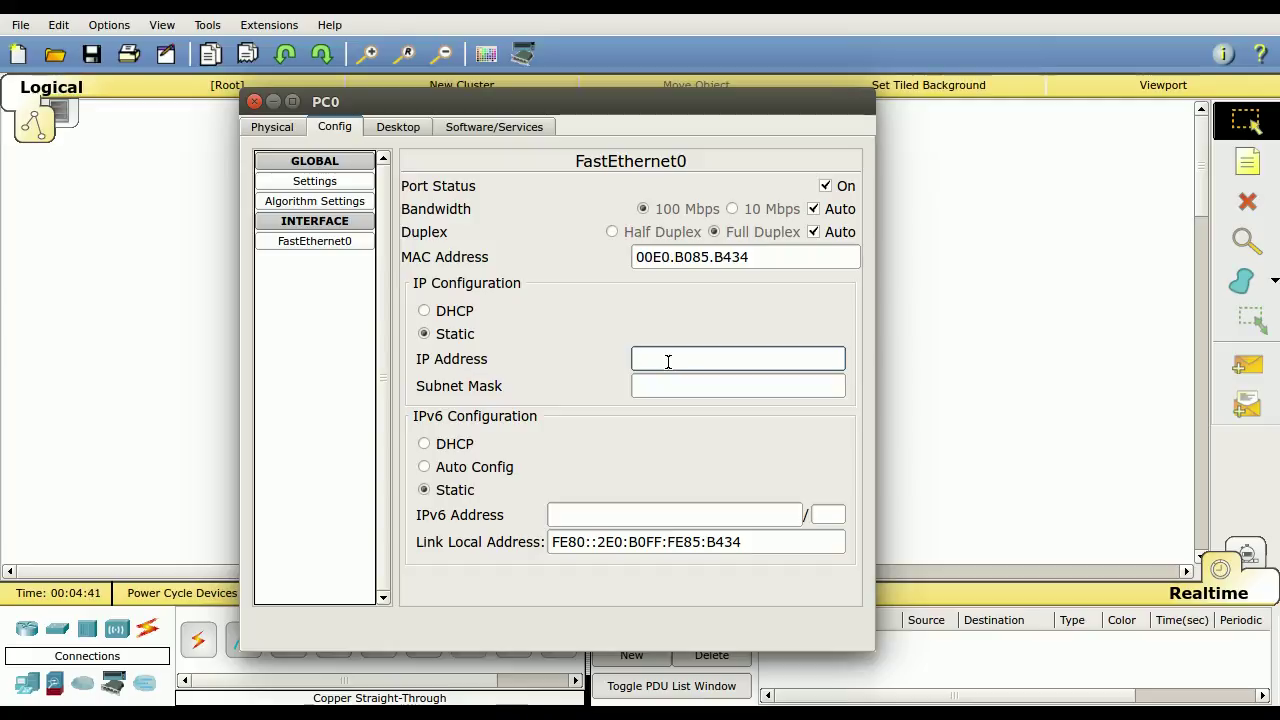
{"action": "type", "text": "192.168.1.1"}
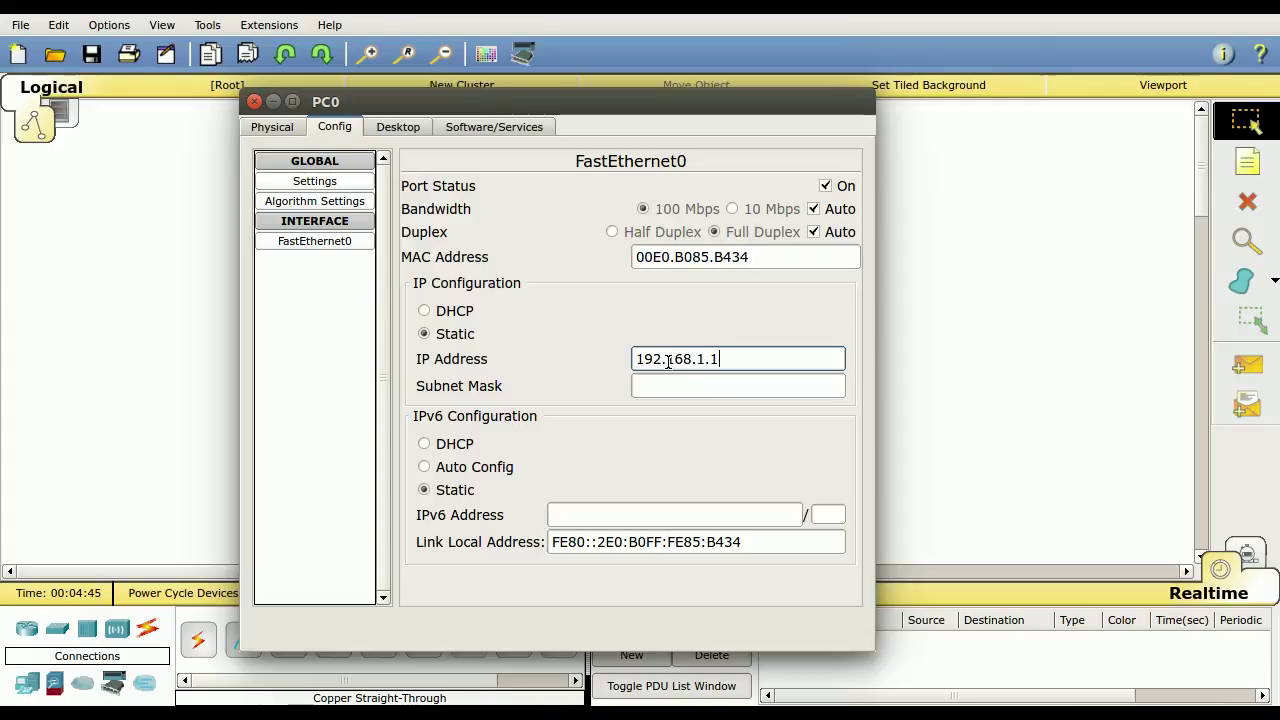
{"action": "key", "text": "Tab"}
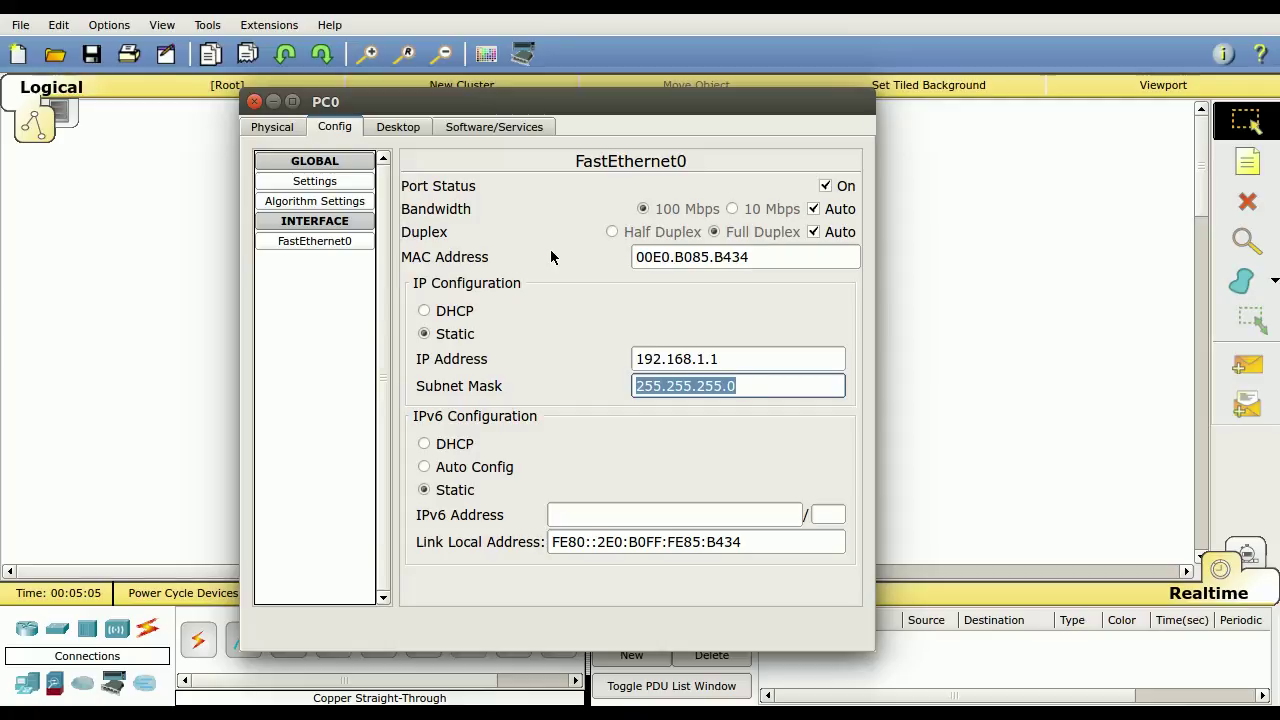
{"action": "left_click", "coordinate": [254, 101]}
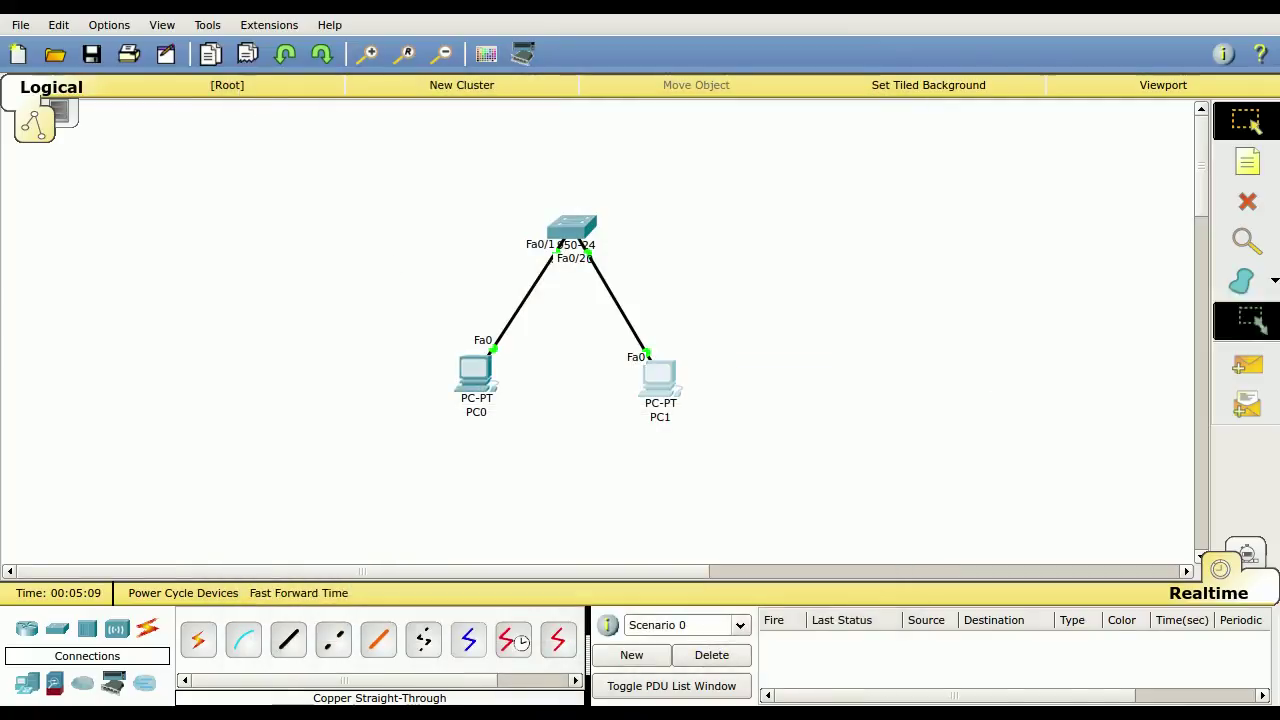
Step: In PC1's Desktop IP Configuration, enter 192.168.1.2 with the default 255.255.255.0 mask
{"action": "left_click", "coordinate": [659, 378]}
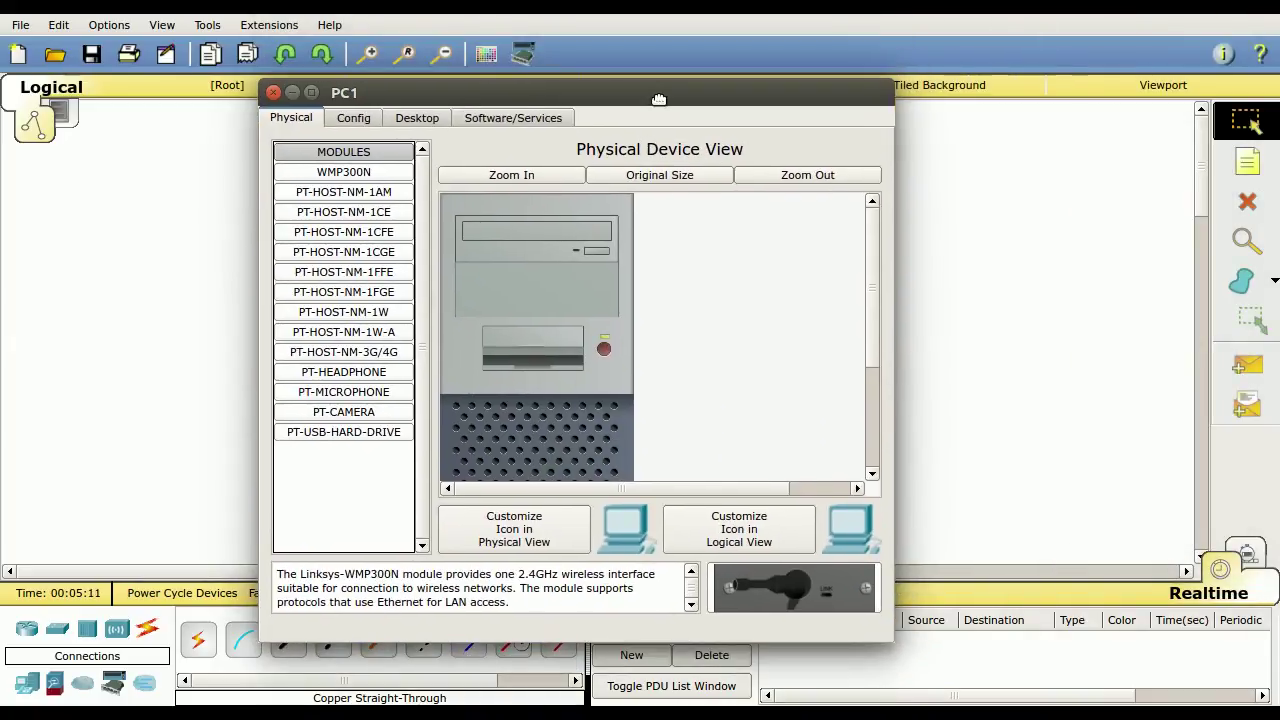
{"action": "left_click", "coordinate": [425, 118]}
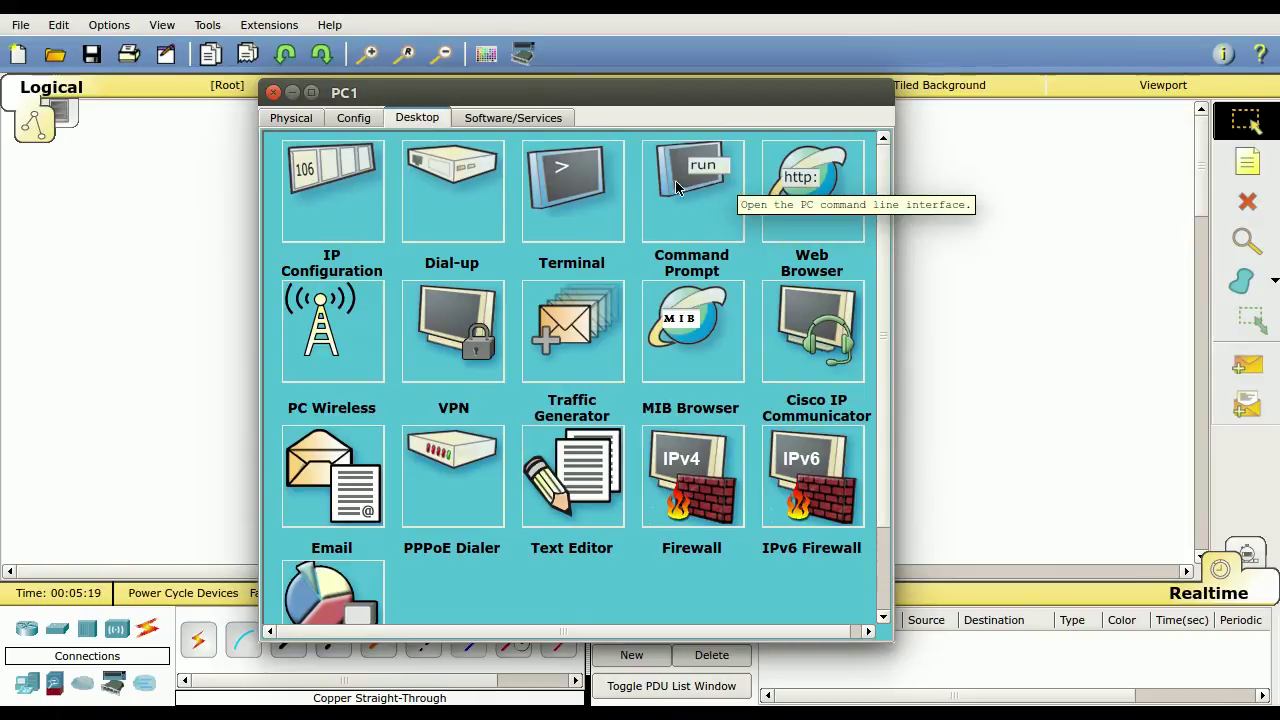
{"action": "left_click", "coordinate": [351, 164]}
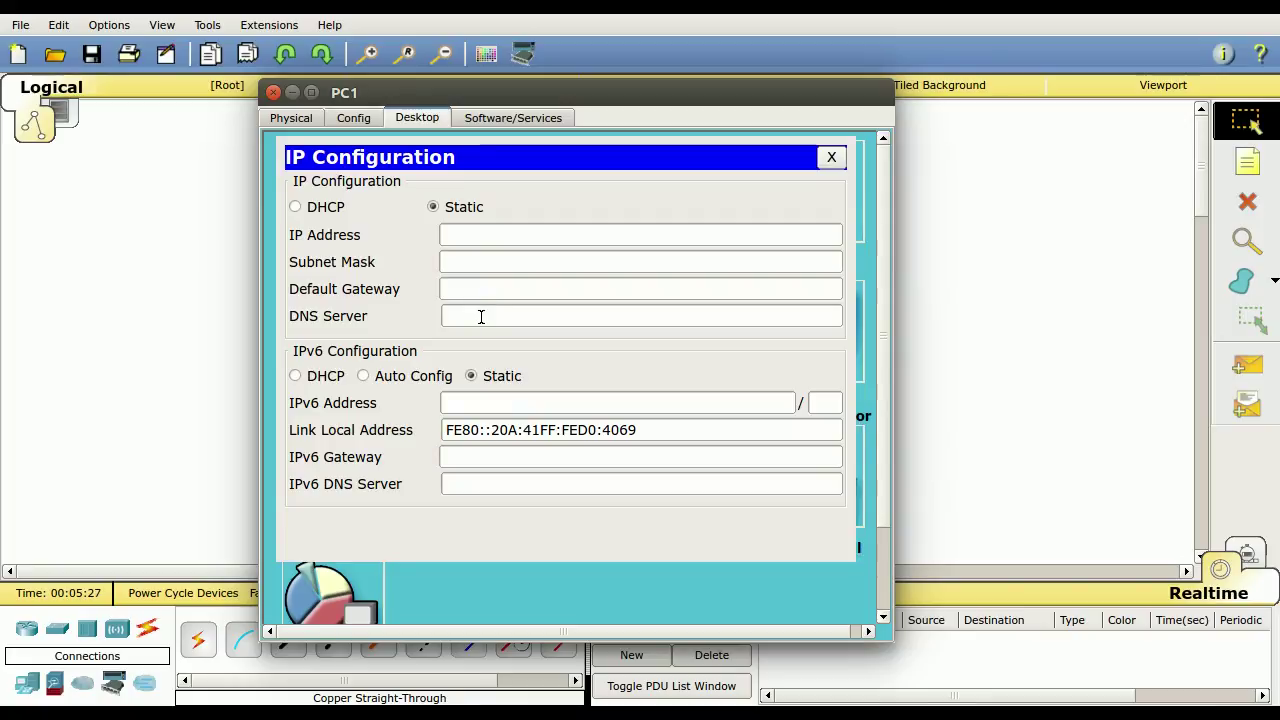
{"action": "left_click", "coordinate": [503, 231]}
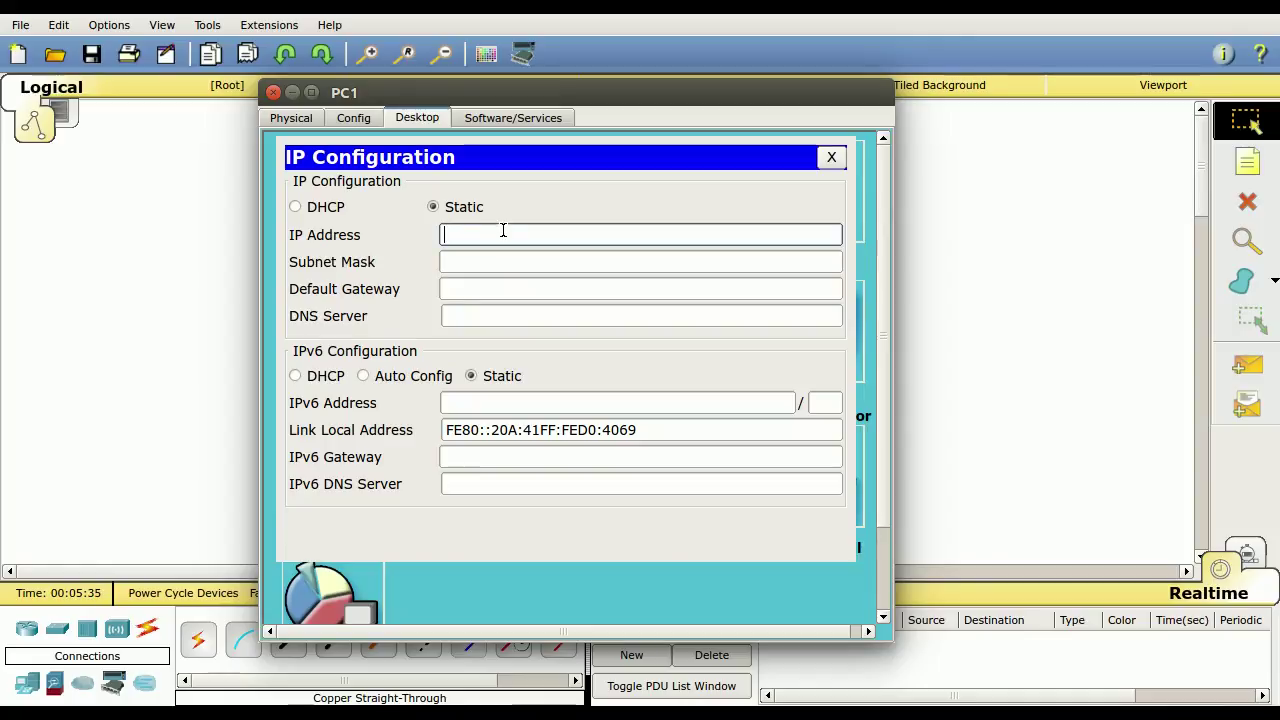
{"action": "type", "text": "1"}
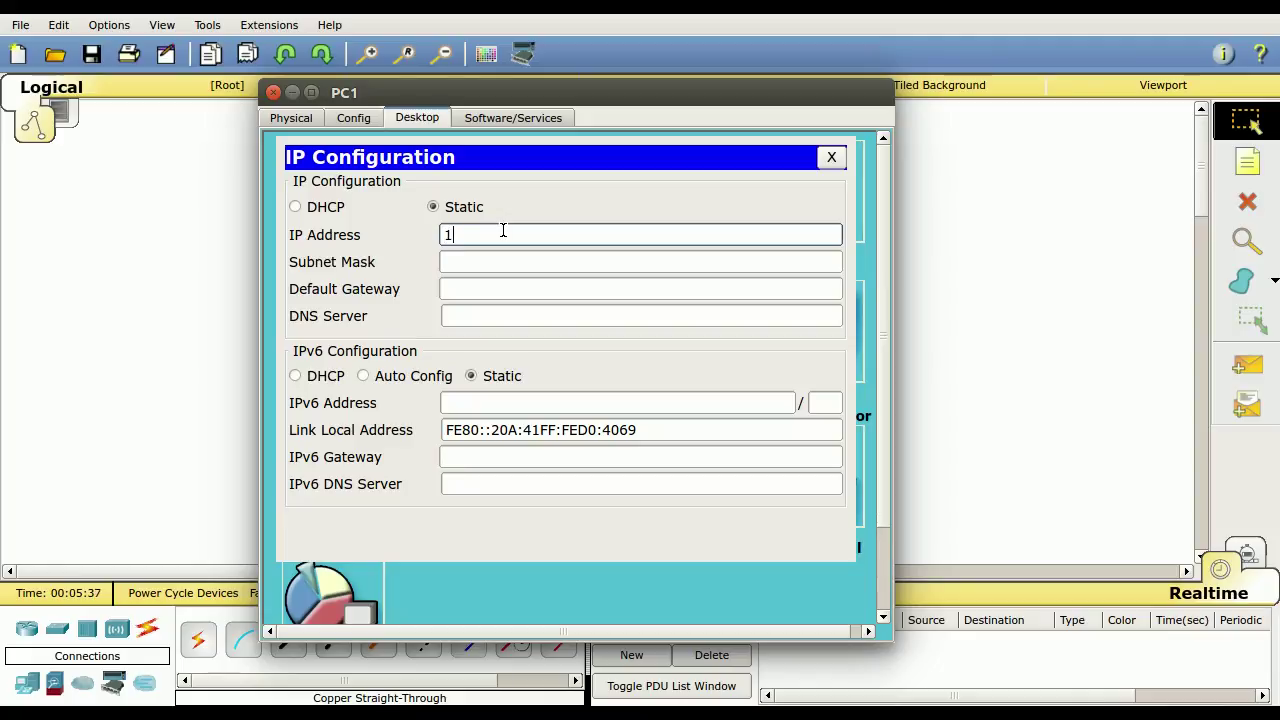
{"action": "type", "text": "92.168.1.2"}
{"action": "key", "text": "Tab"}
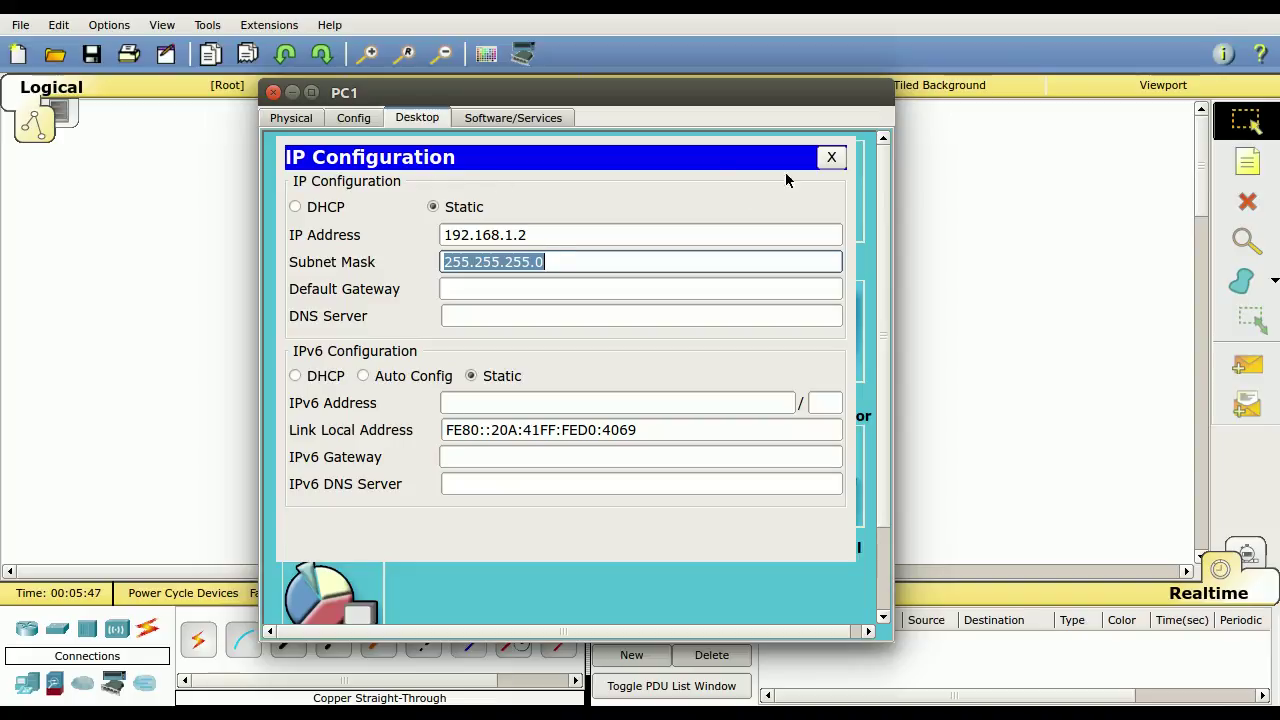
{"action": "left_click", "coordinate": [831, 157]}
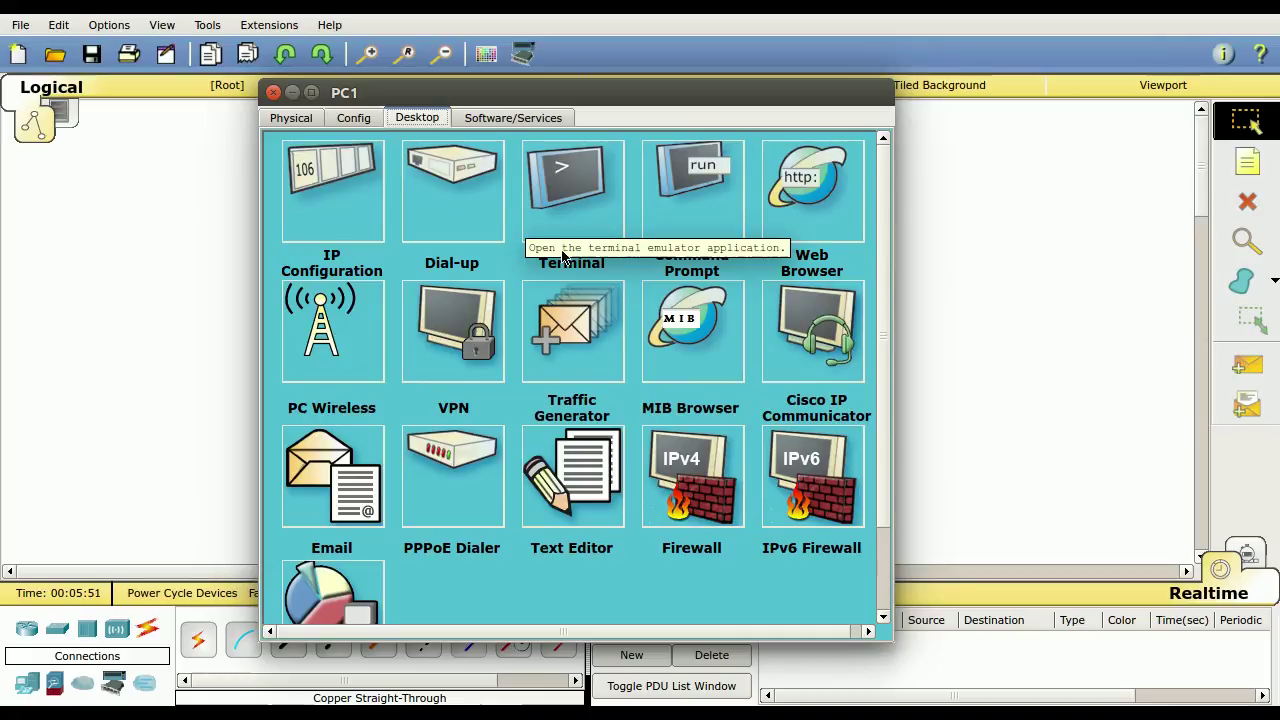
Step: Run 'ping 192.168.1.1' from PC1's Command Prompt, getting 4 of 4 replies, then close it
{"action": "left_click", "coordinate": [676, 172]}
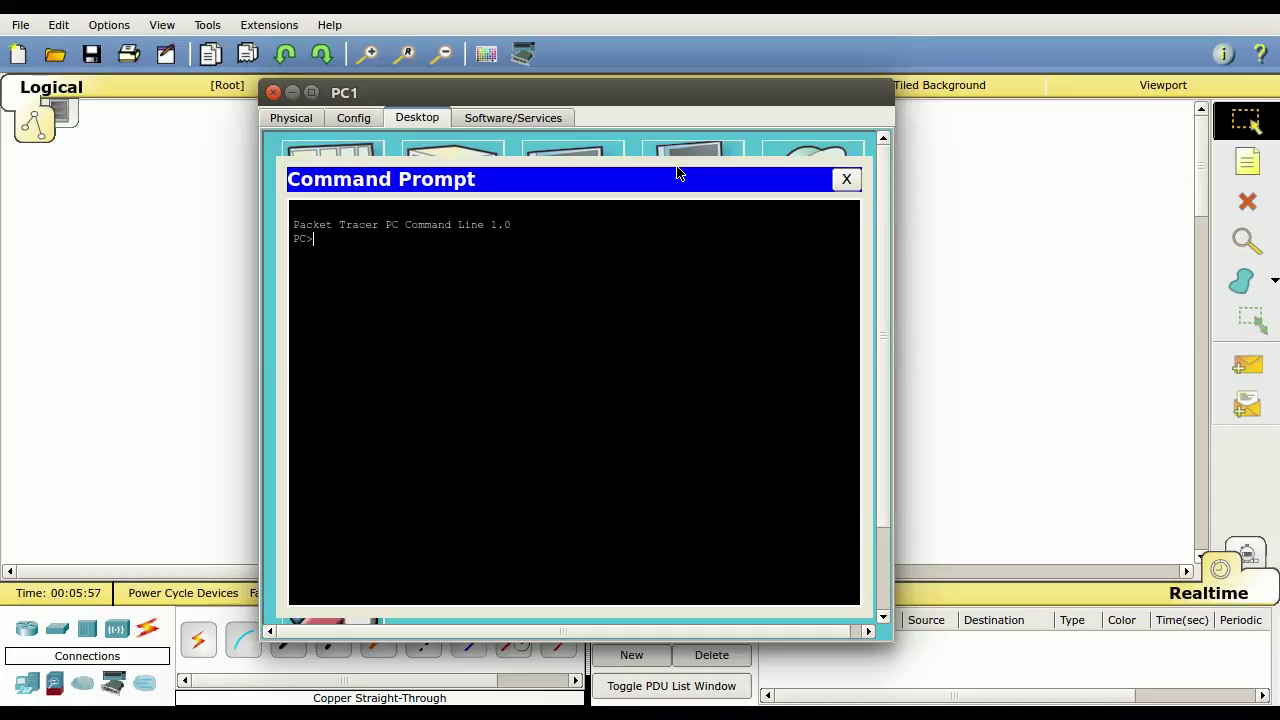
{"action": "type", "text": "ping "}
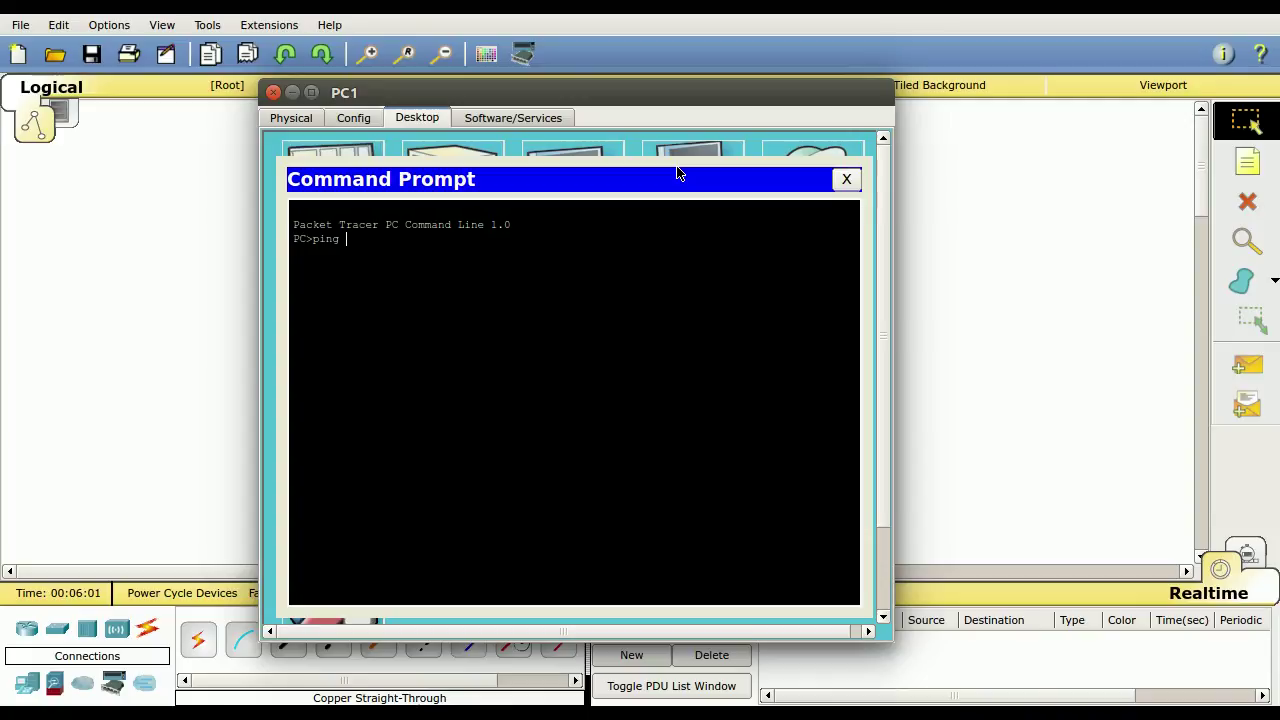
{"action": "type", "text": "192.168.1.1"}
{"action": "key", "text": "Return"}
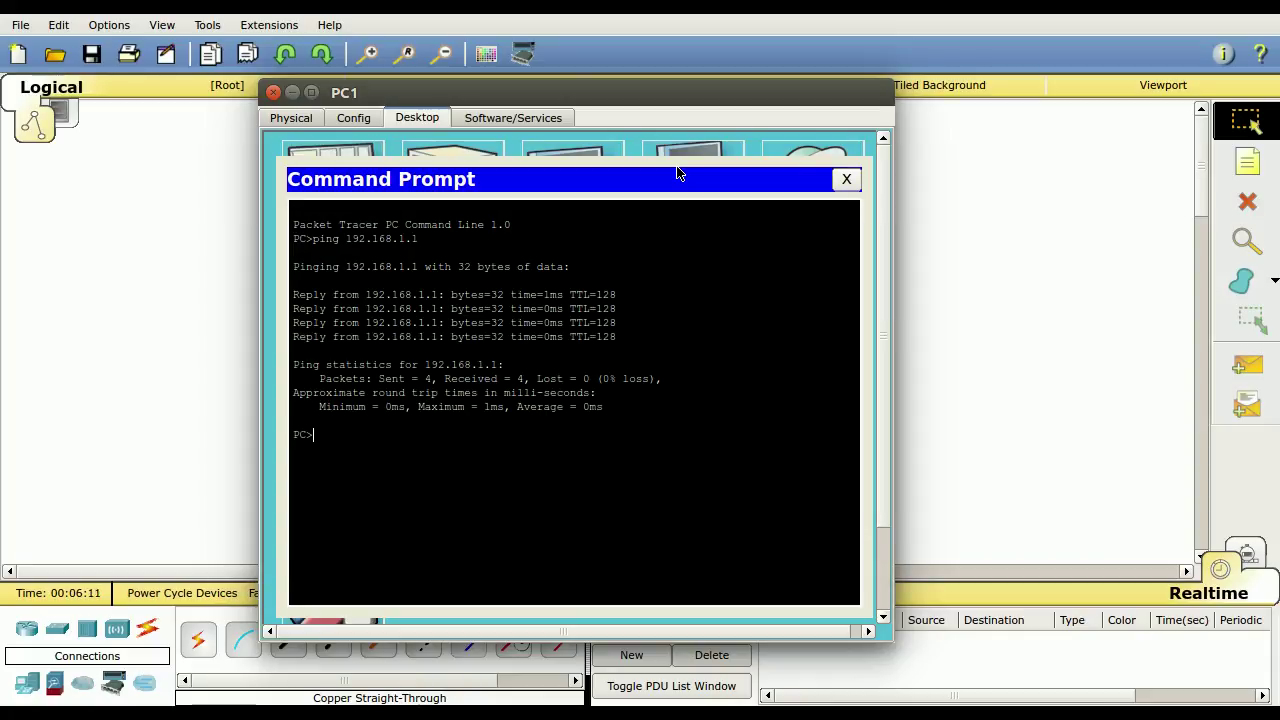
{"action": "left_click", "coordinate": [853, 189]}
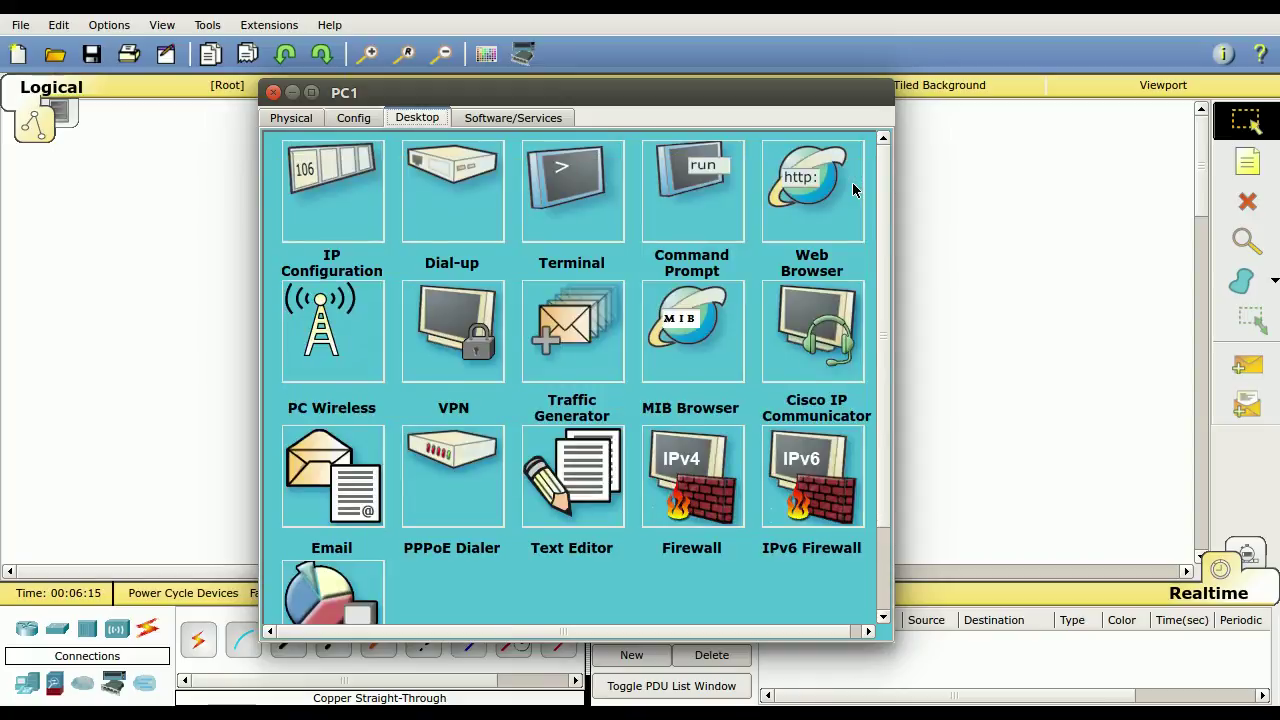
Step: Close PC1's window and place a 2960 switch to the left of the network
{"action": "left_click", "coordinate": [273, 92]}
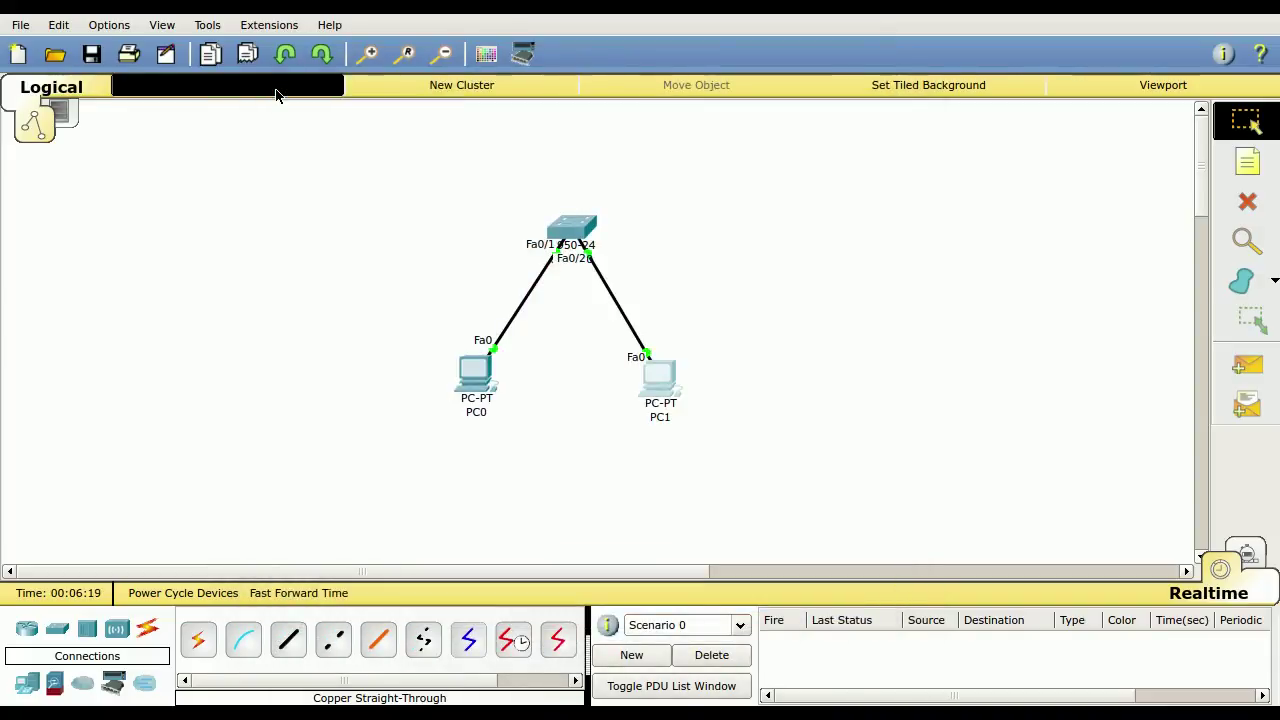
{"action": "left_click", "coordinate": [57, 632]}
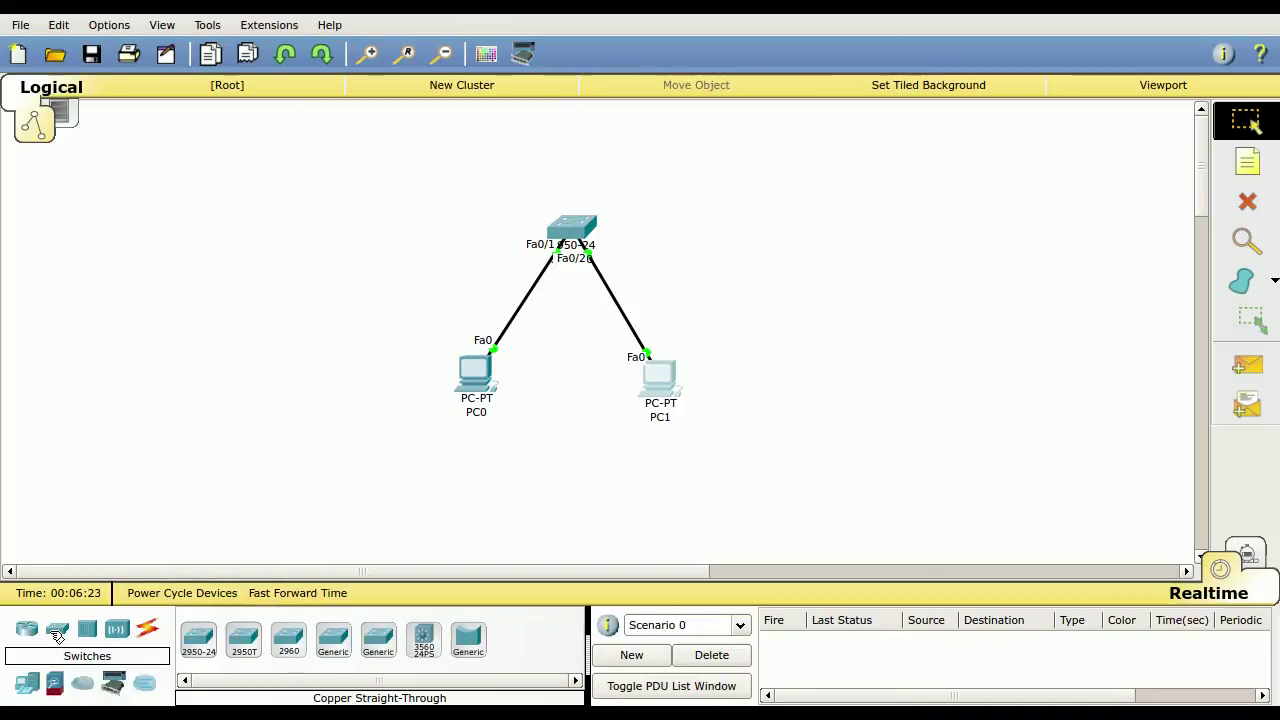
{"action": "left_click", "coordinate": [289, 640]}
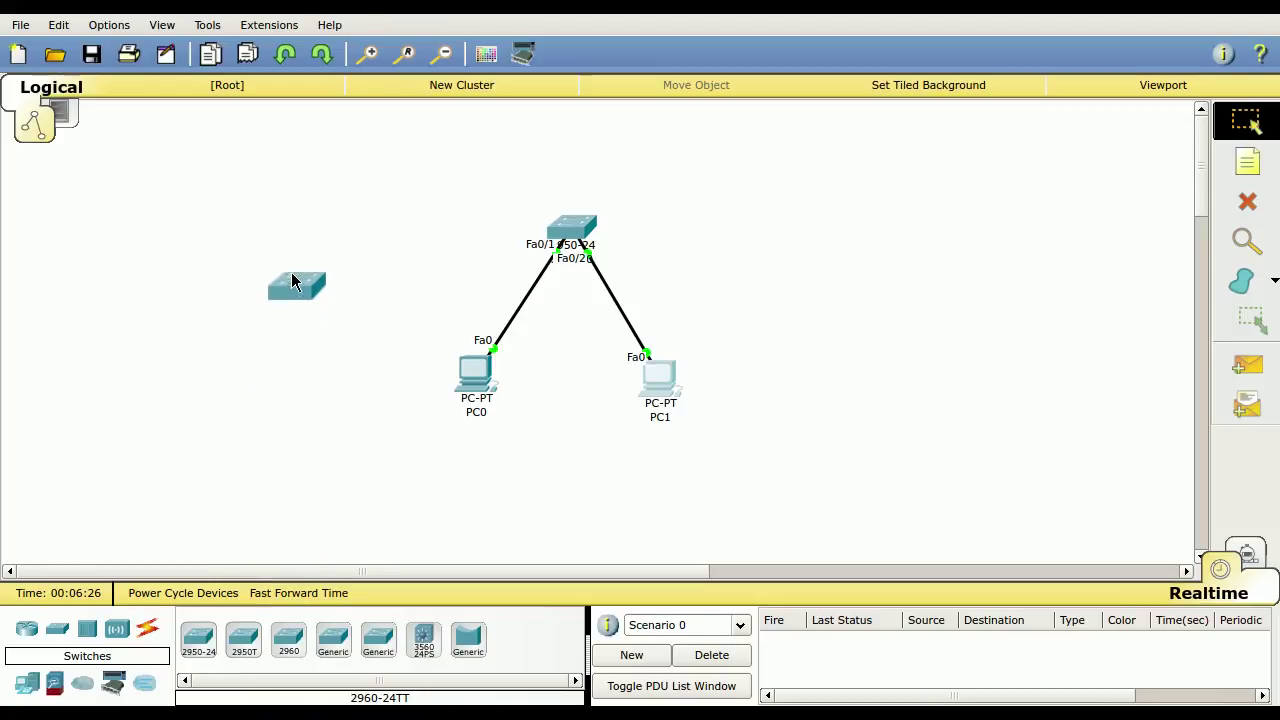
{"action": "left_click", "coordinate": [298, 284]}
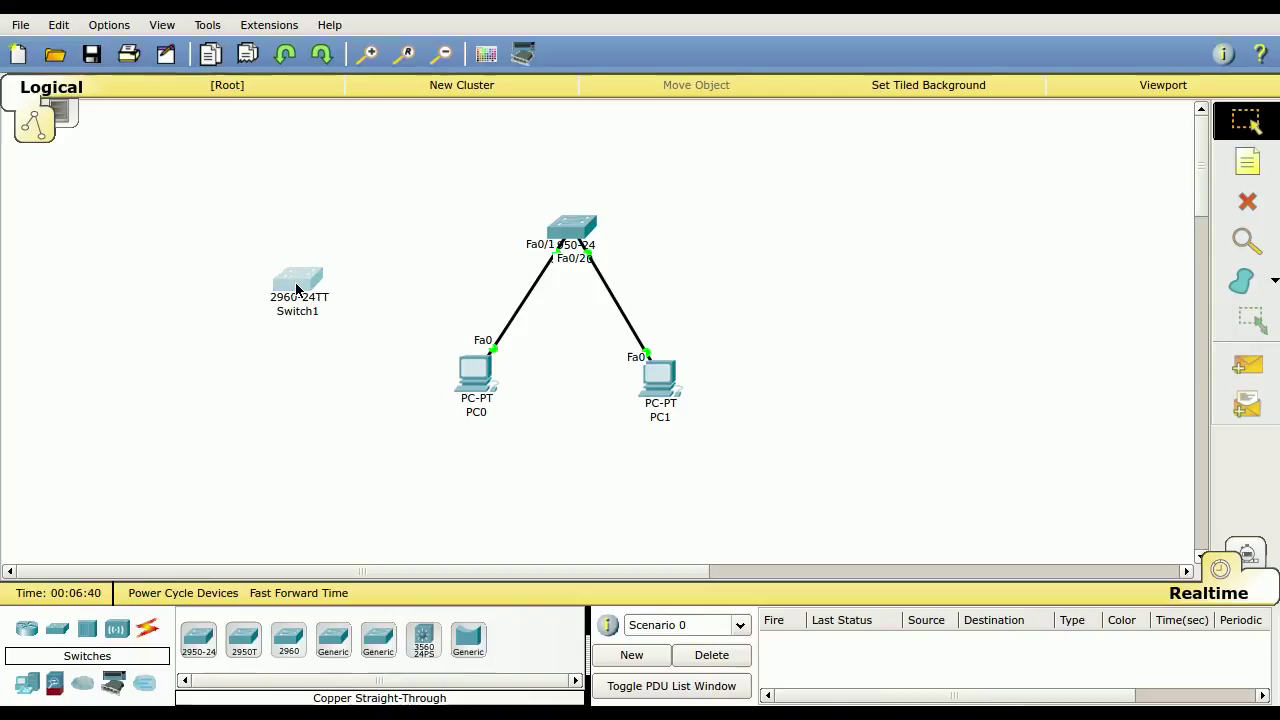
Step: Delete the newly added Switch1, confirming the removal
{"action": "left_click", "coordinate": [1248, 205]}
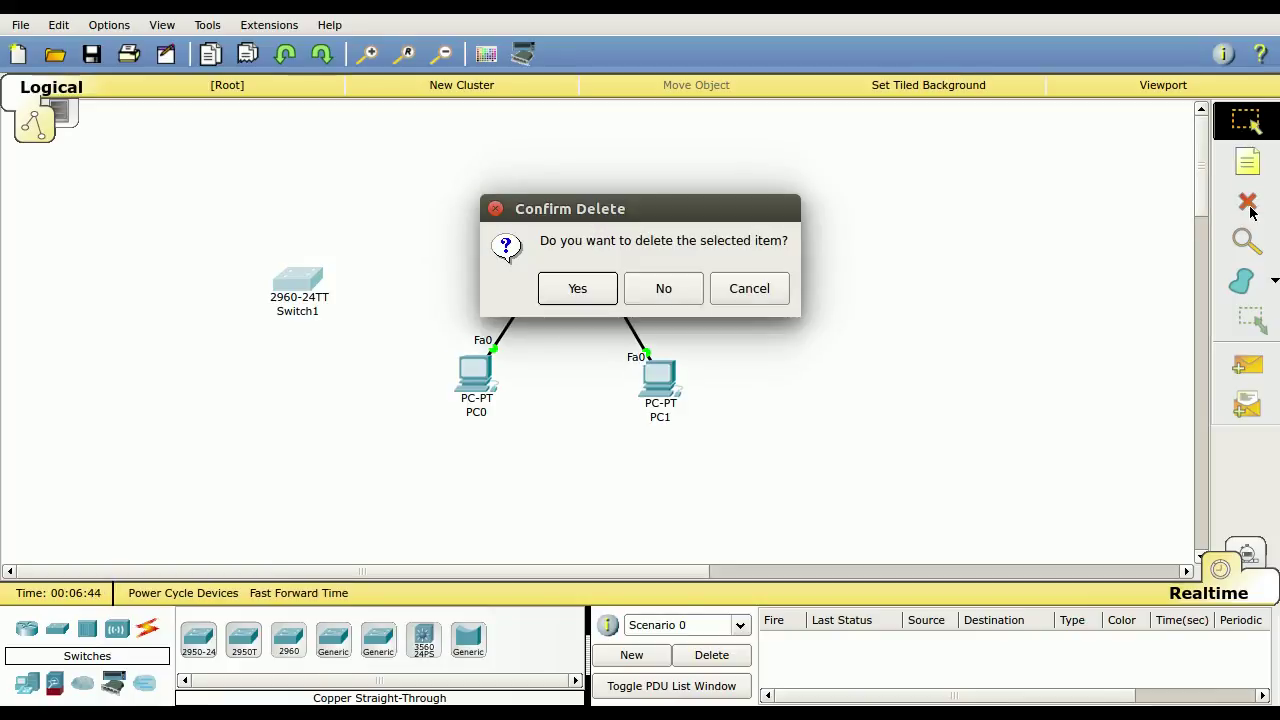
{"action": "left_click", "coordinate": [574, 292]}
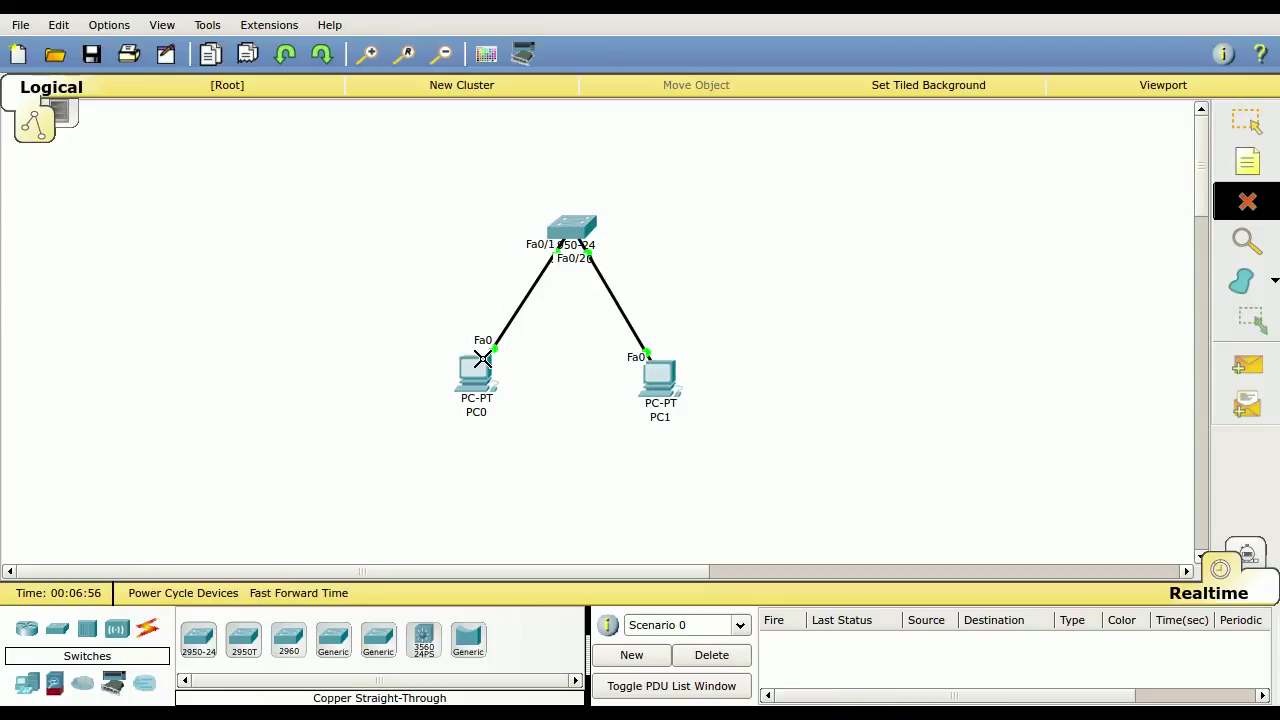
{"action": "mouse_move", "coordinate": [482, 359]}
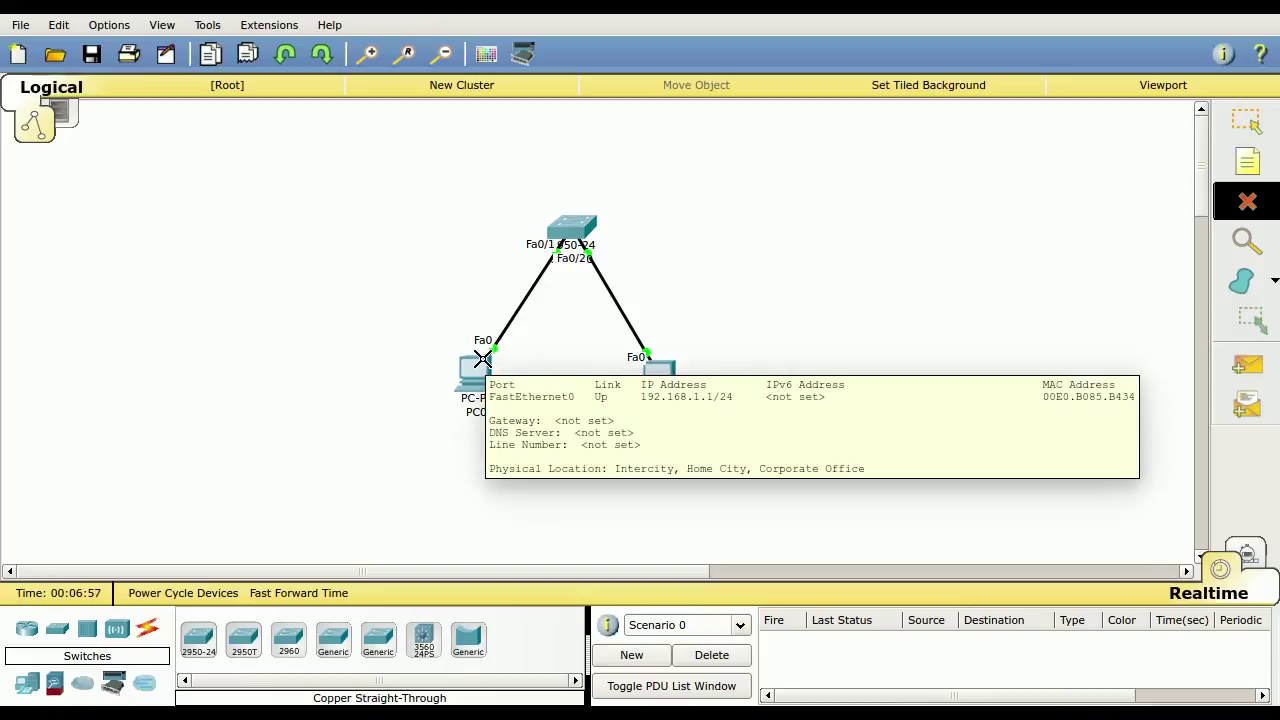
{"action": "left_click", "coordinate": [1256, 125]}
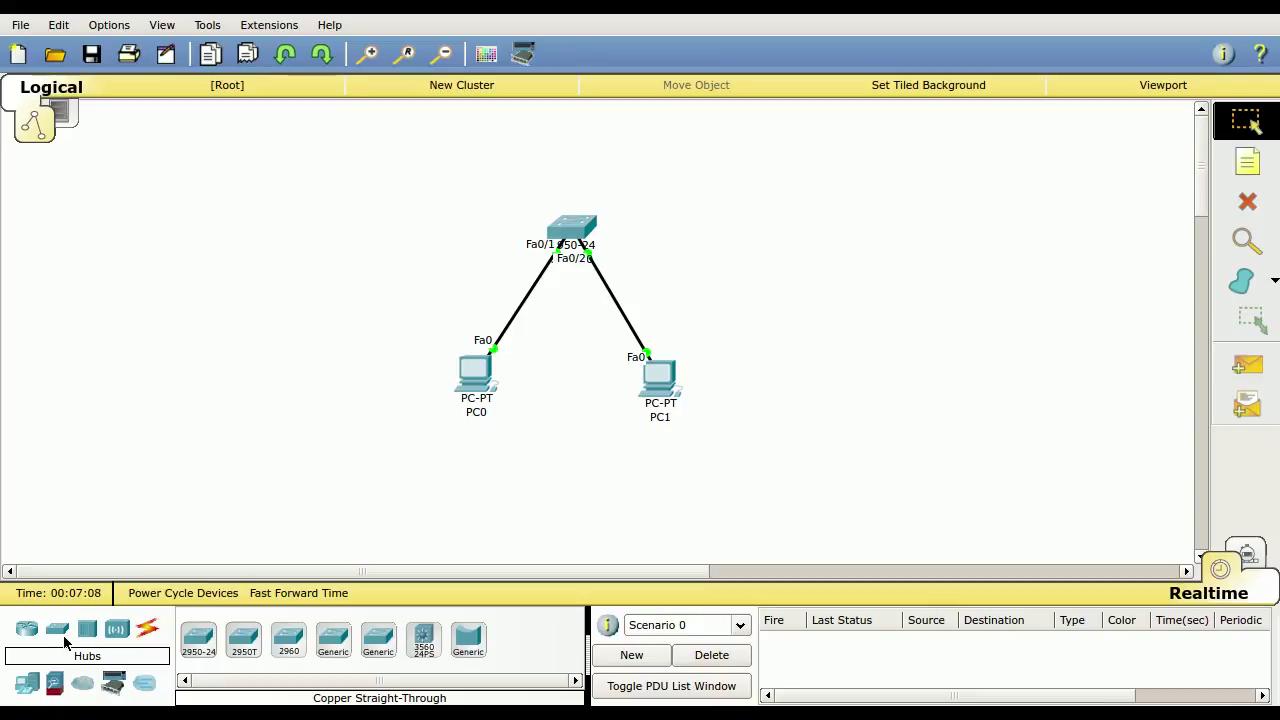
{"action": "left_click_drag", "start_coordinate": [243, 637], "coordinate": [270, 298]}
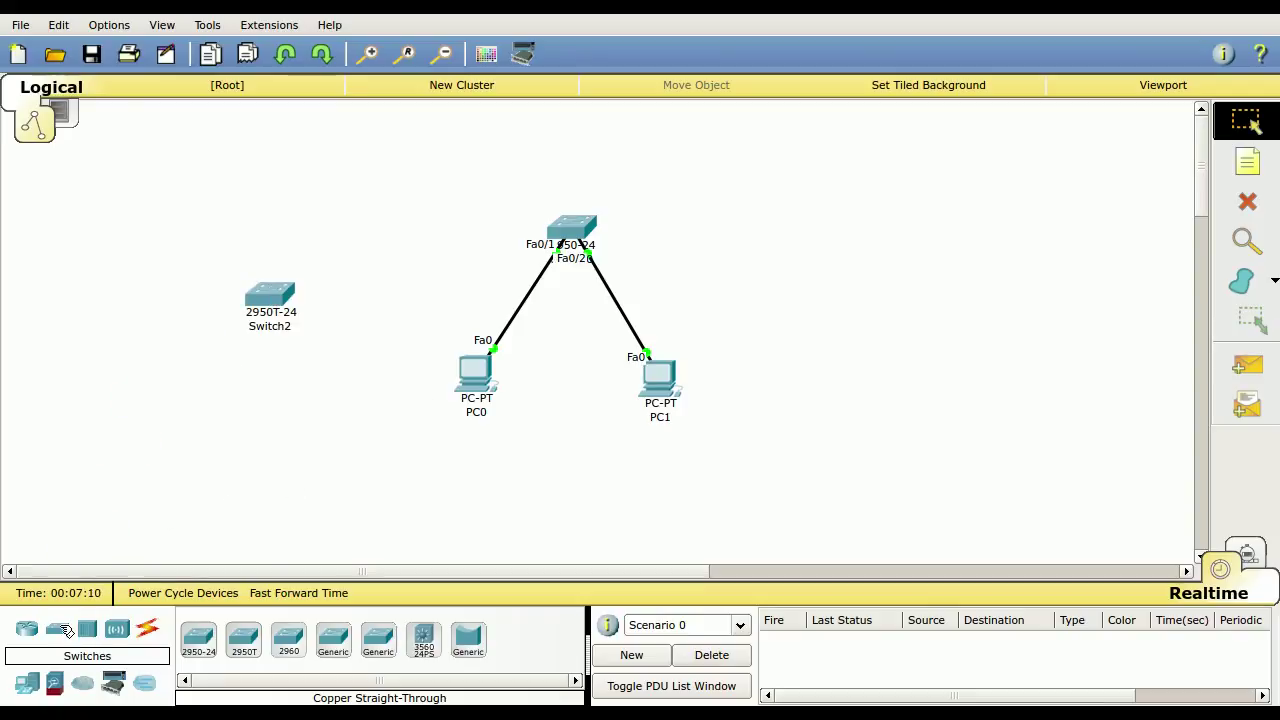
{"action": "left_click_drag", "start_coordinate": [243, 637], "coordinate": [302, 408]}
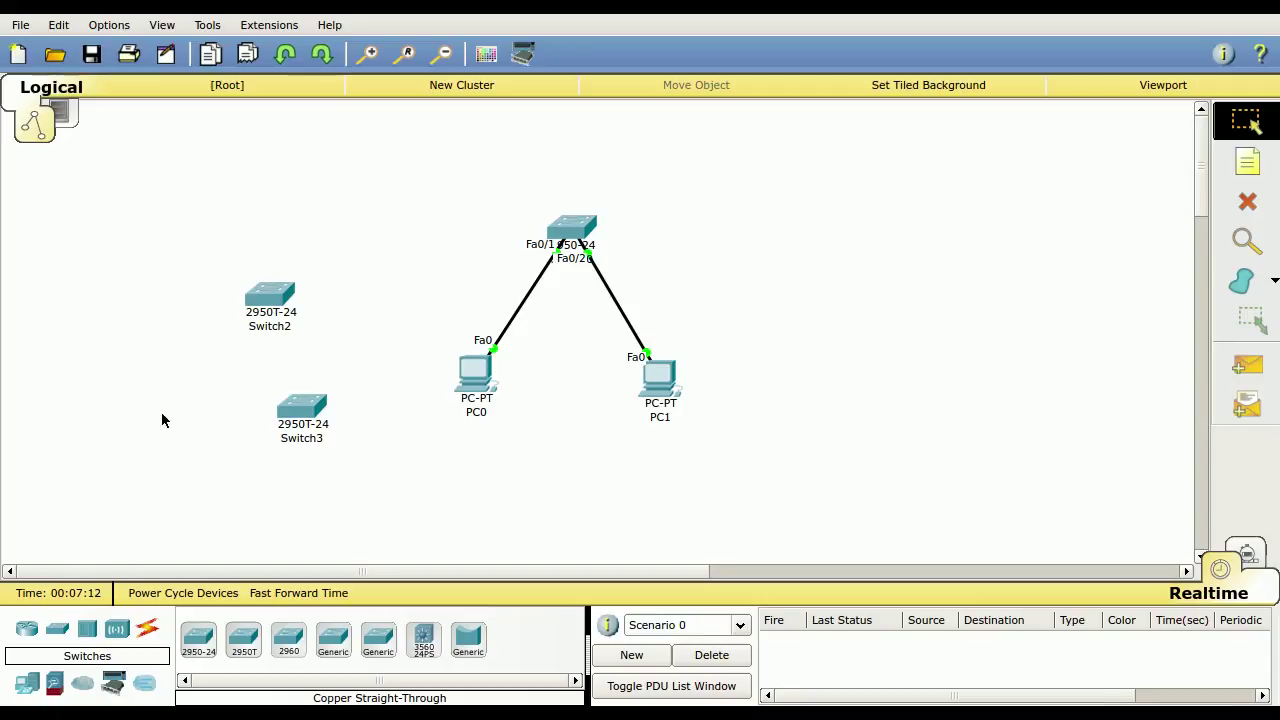
{"action": "left_click_drag", "start_coordinate": [243, 637], "coordinate": [216, 397]}
{"action": "left_click_drag", "start_coordinate": [110, 206], "coordinate": [344, 534]}
{"action": "left_click", "coordinate": [1245, 201]}
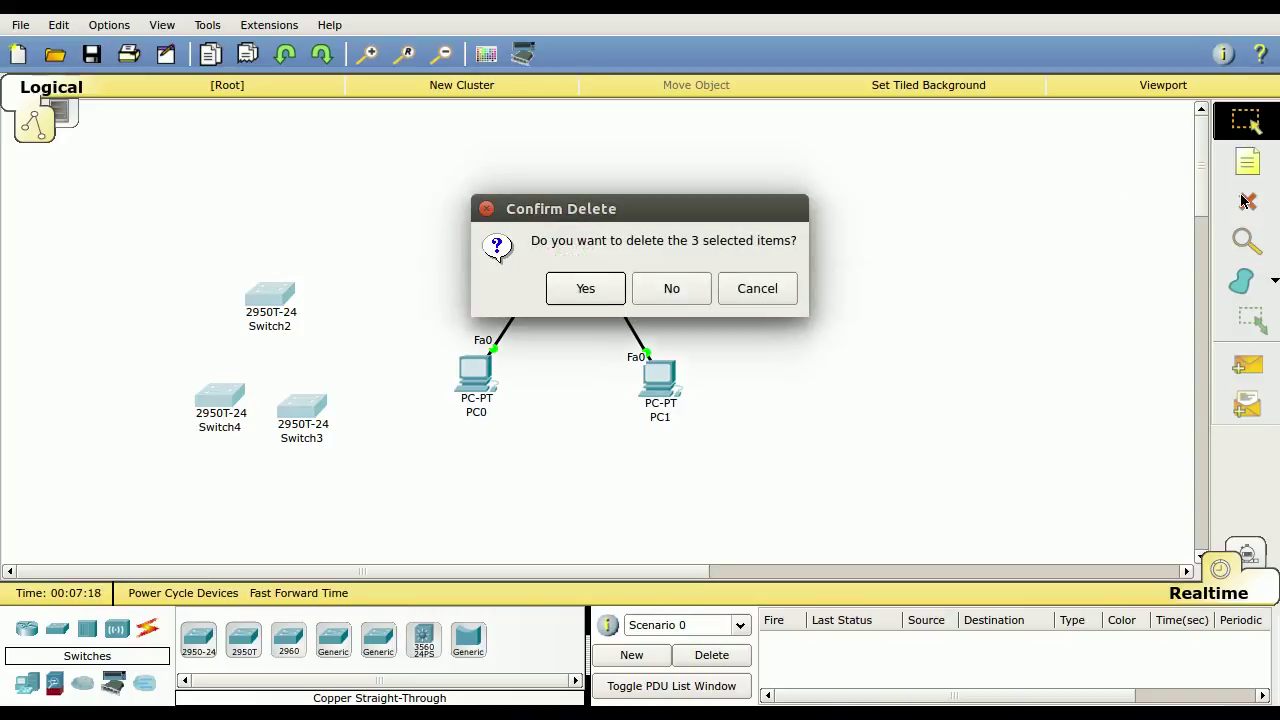
{"action": "left_click", "coordinate": [585, 289]}
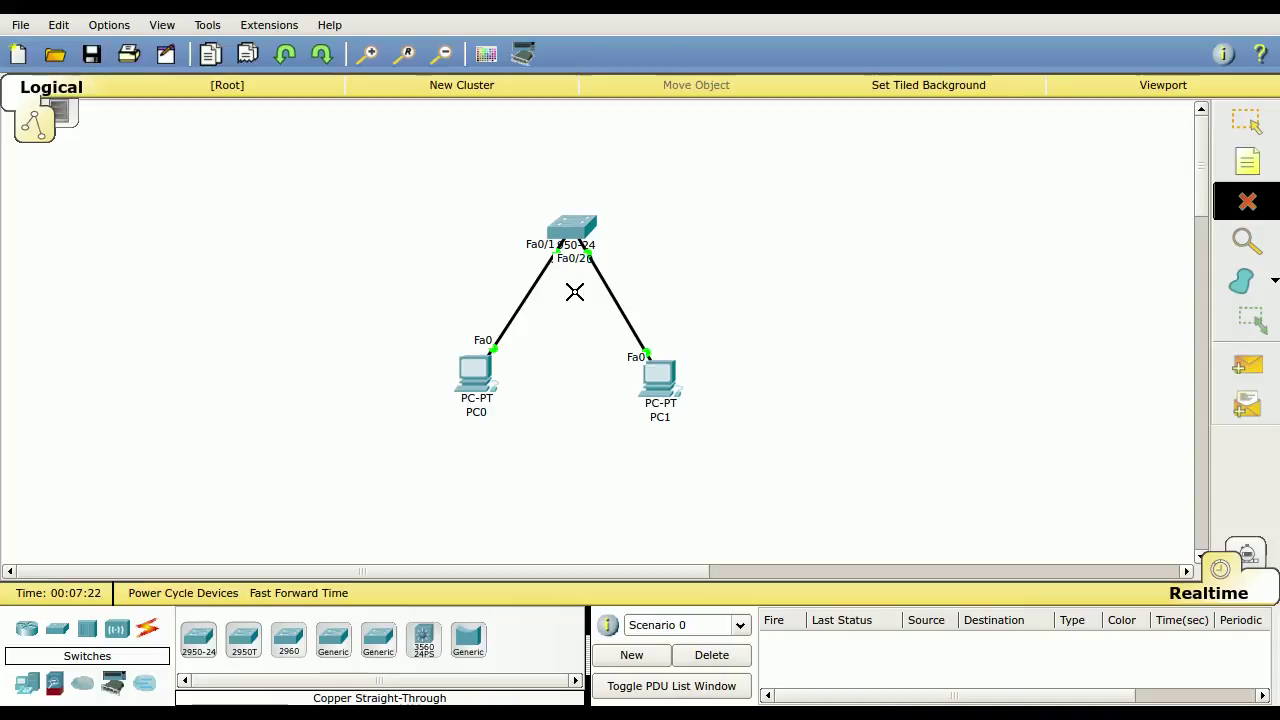
{"action": "left_click", "coordinate": [1245, 120]}
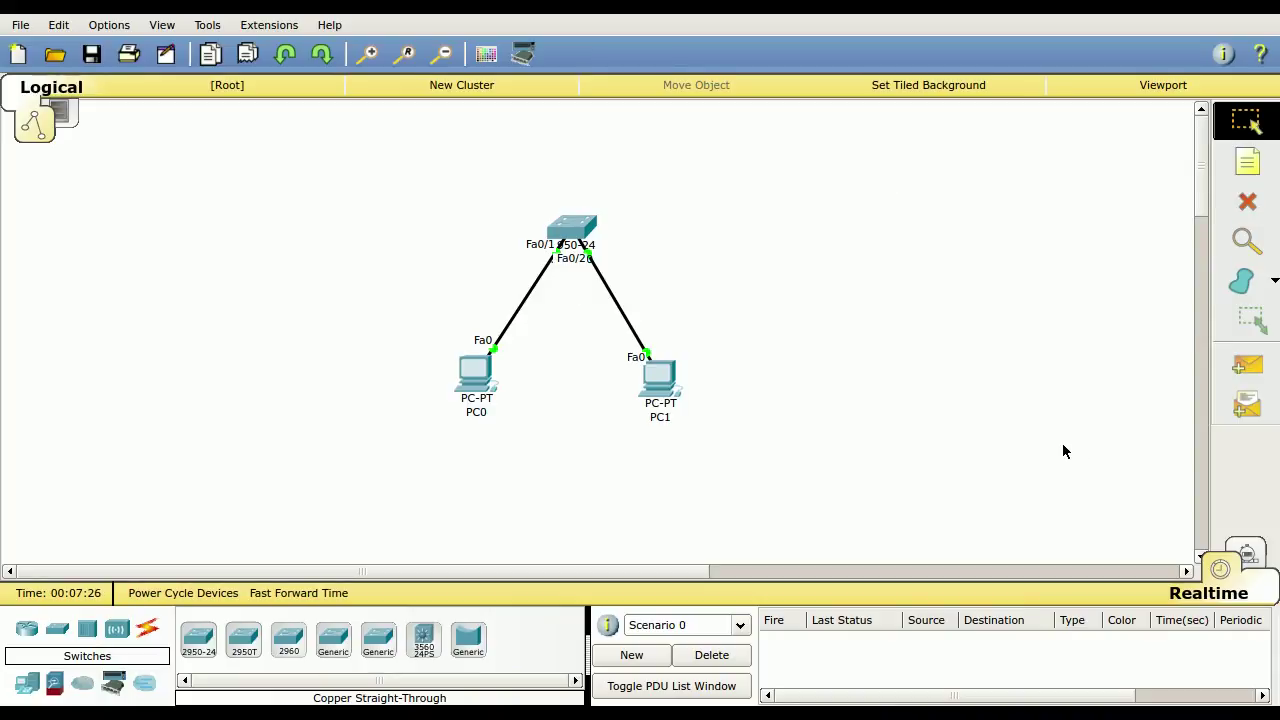
{"action": "left_click", "coordinate": [111, 26]}
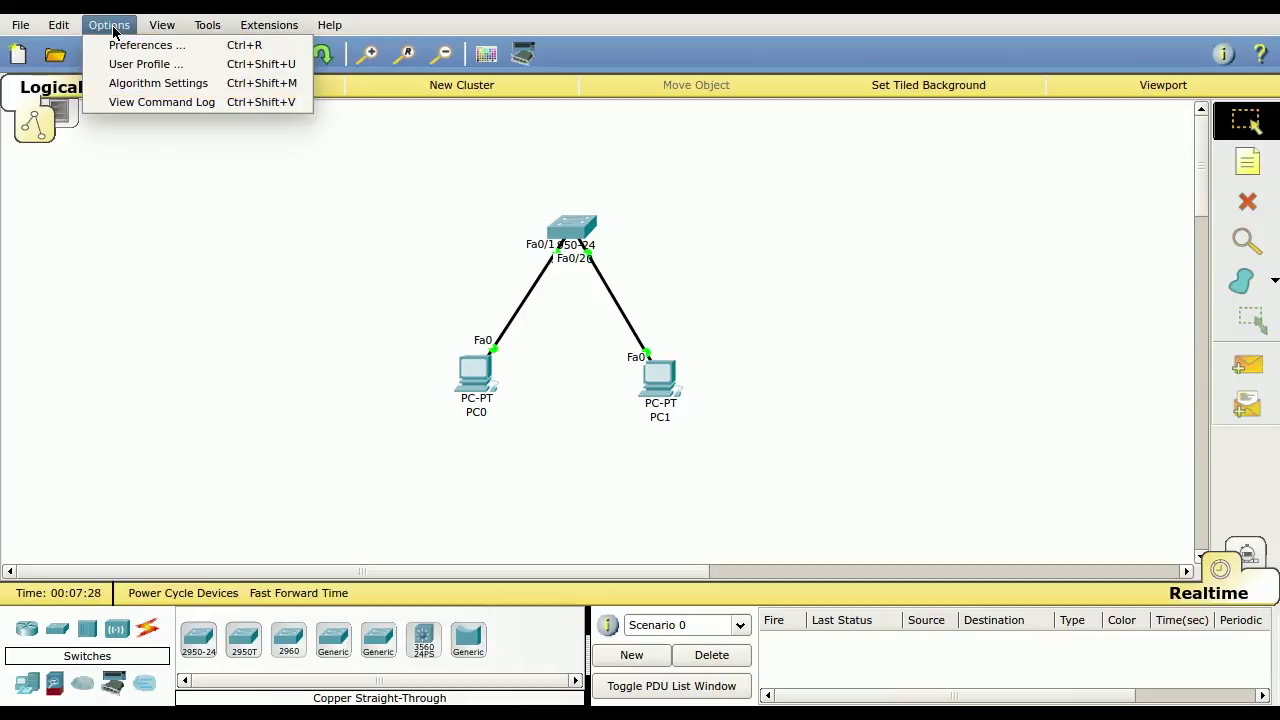
{"action": "left_click", "coordinate": [126, 47]}
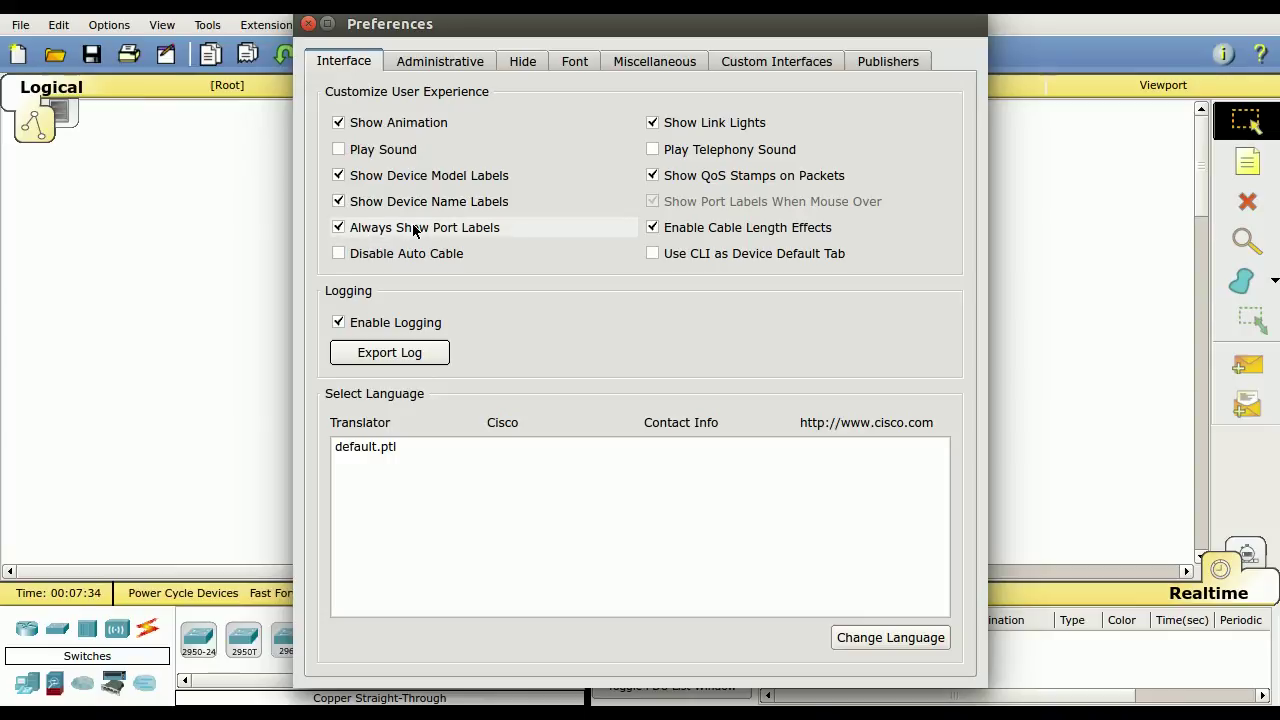
{"action": "left_click_drag", "start_coordinate": [773, 28], "coordinate": [1152, 193]}
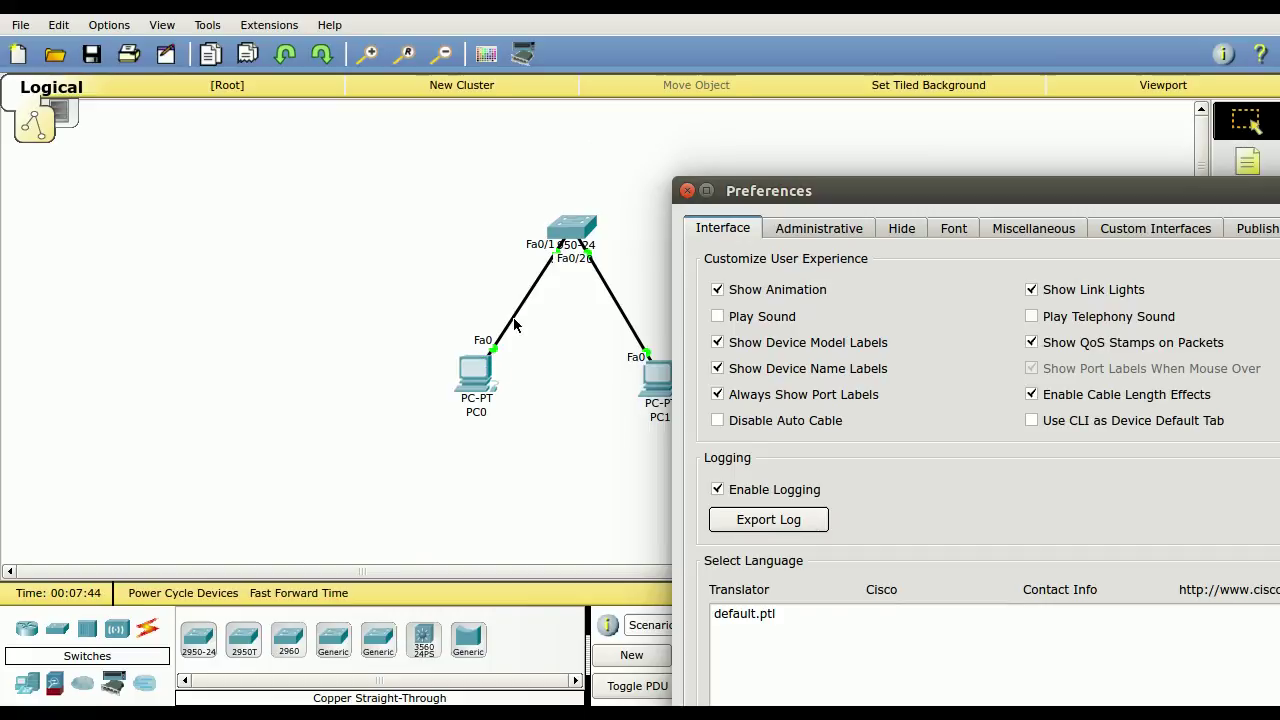
{"action": "left_click", "coordinate": [687, 190]}
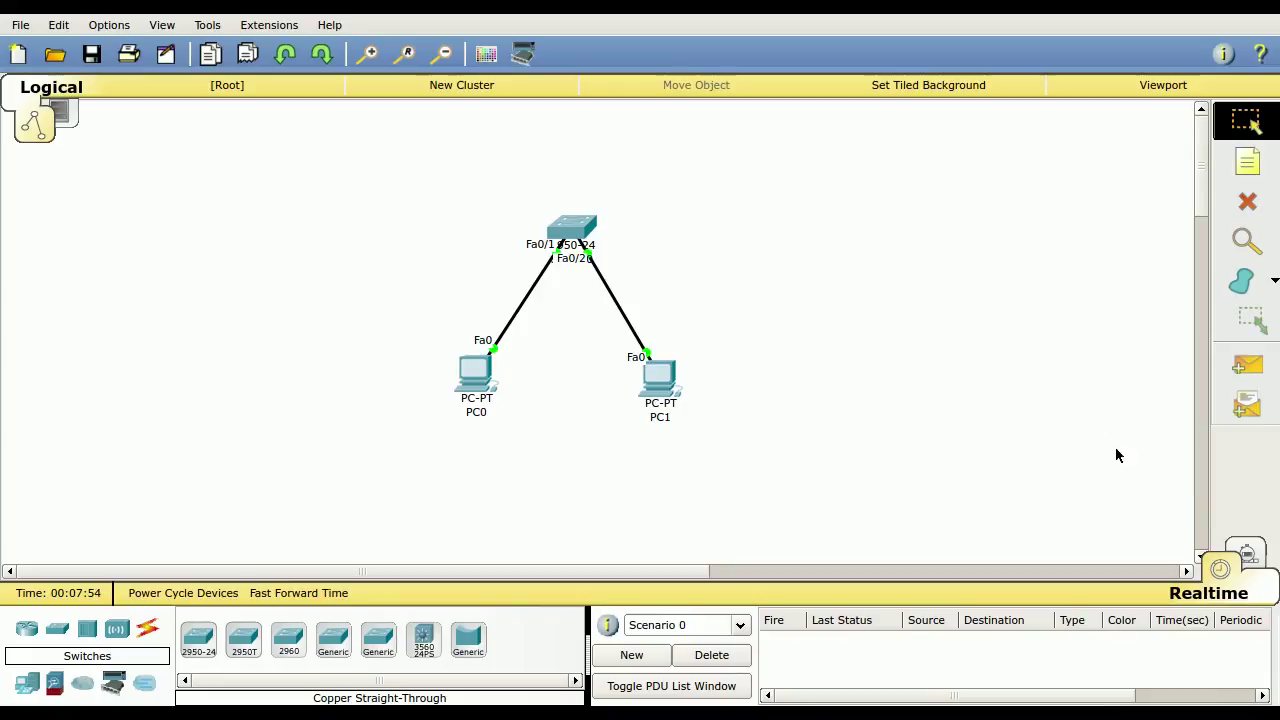
{"action": "left_click", "coordinate": [1245, 557]}
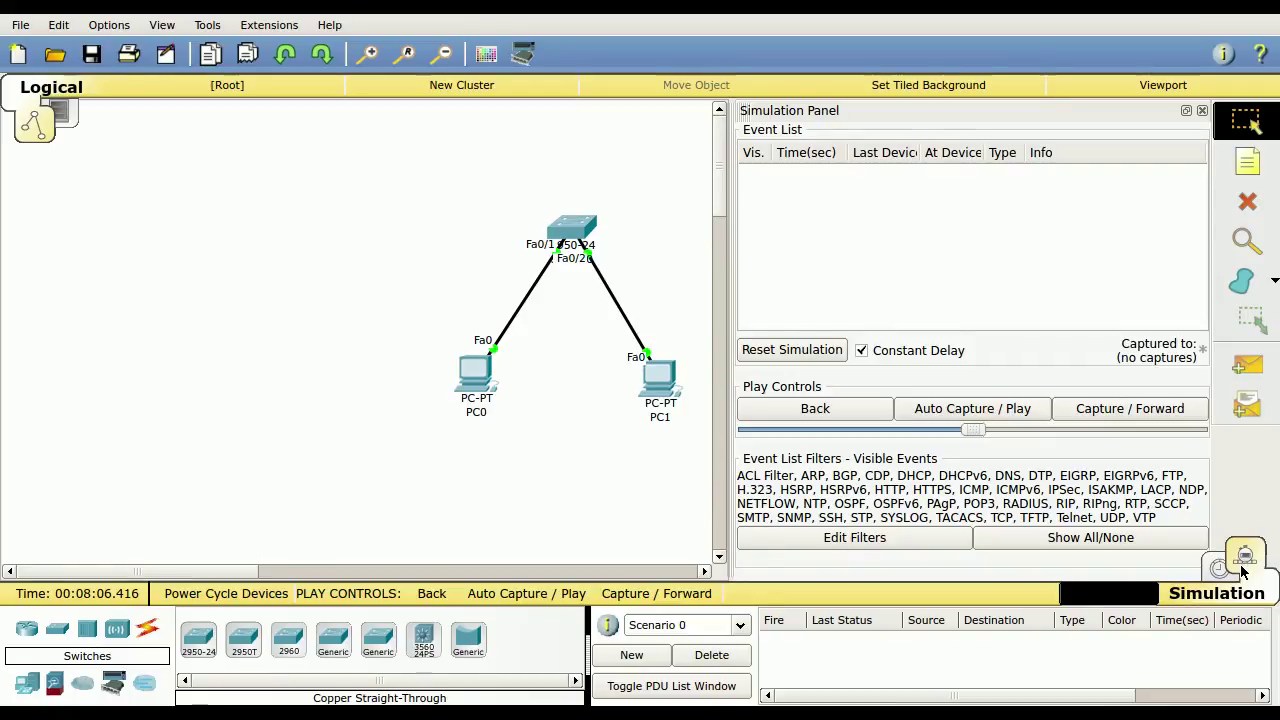
{"action": "mouse_move", "coordinate": [659, 382]}
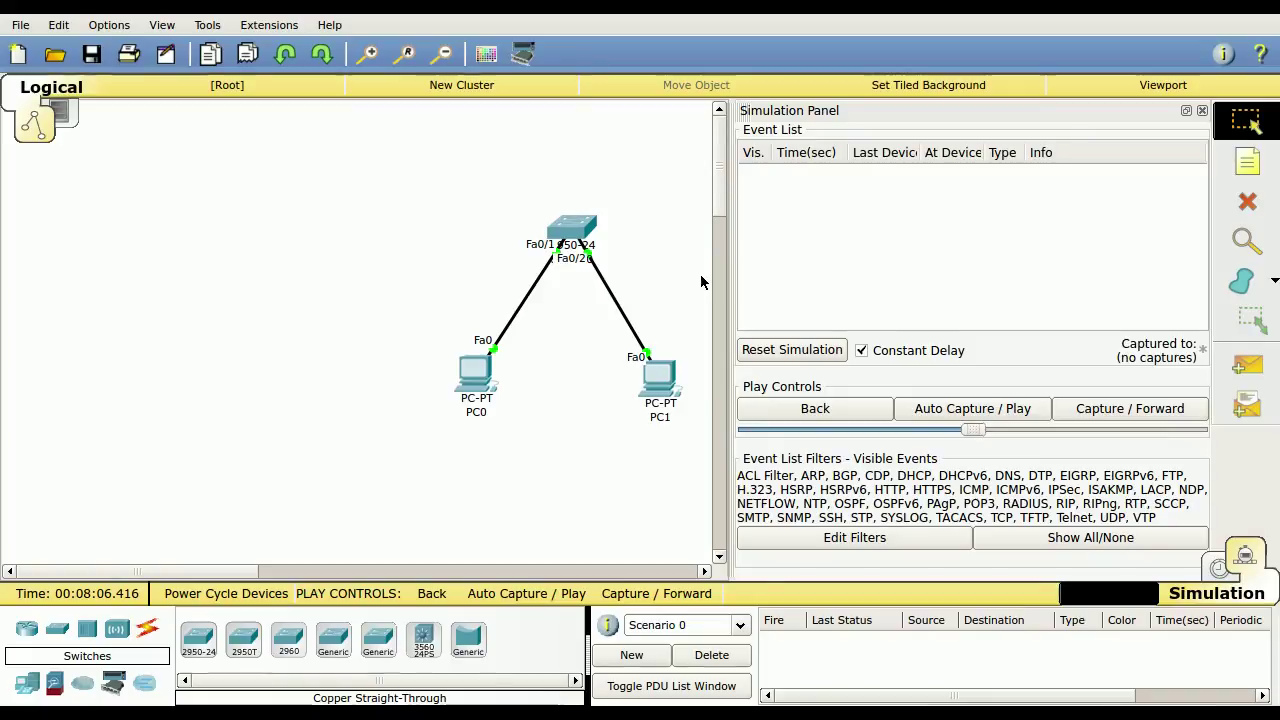
{"action": "left_click", "coordinate": [1218, 572]}
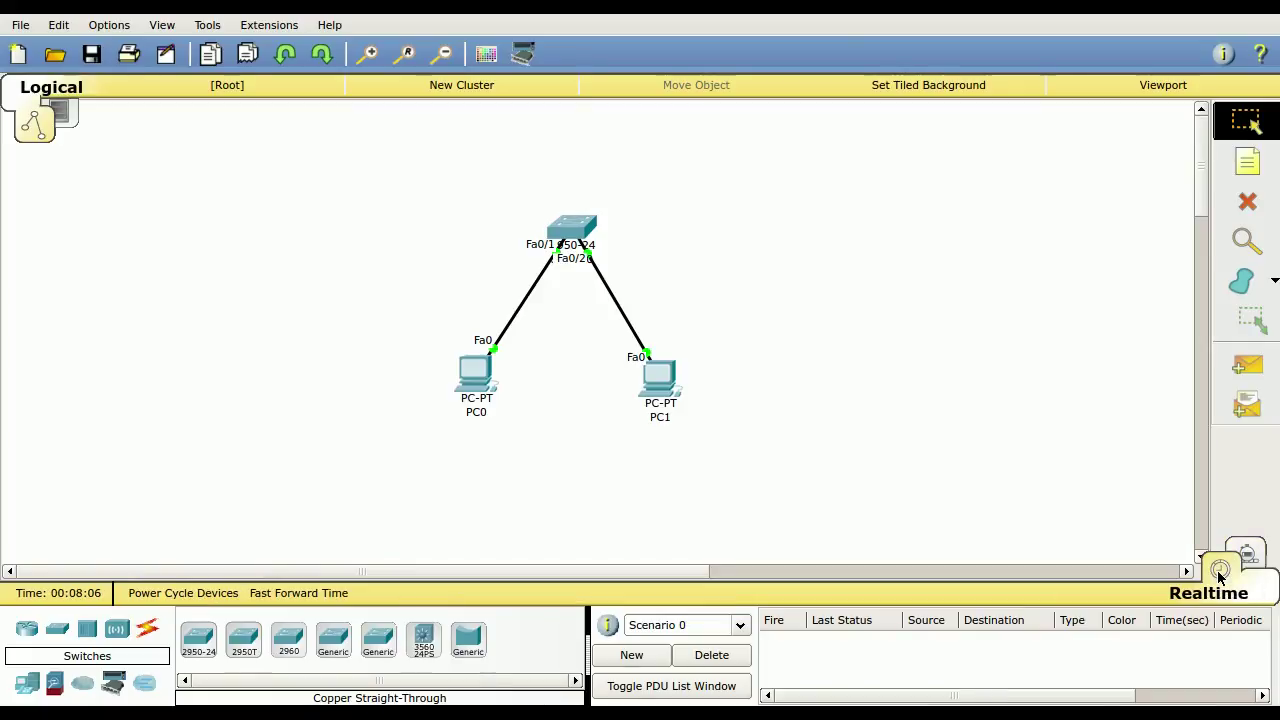